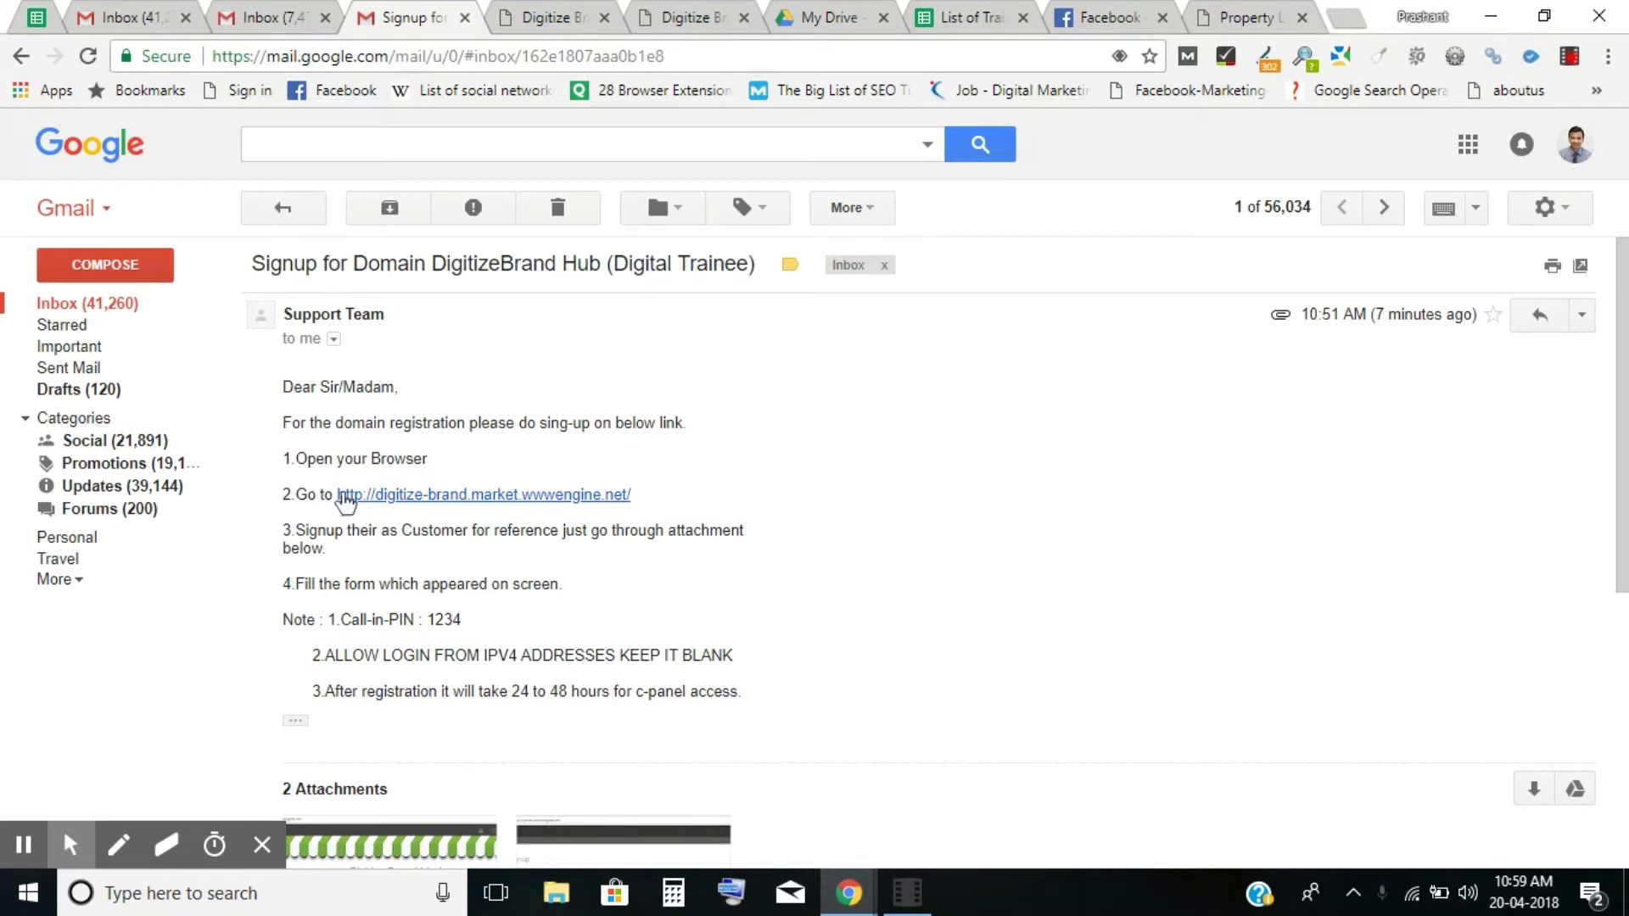
Open Digitize Brand Market from the emailed link and choose Customer Signup from the user menu.
{"action": "left_click", "coordinate": [399, 500]}
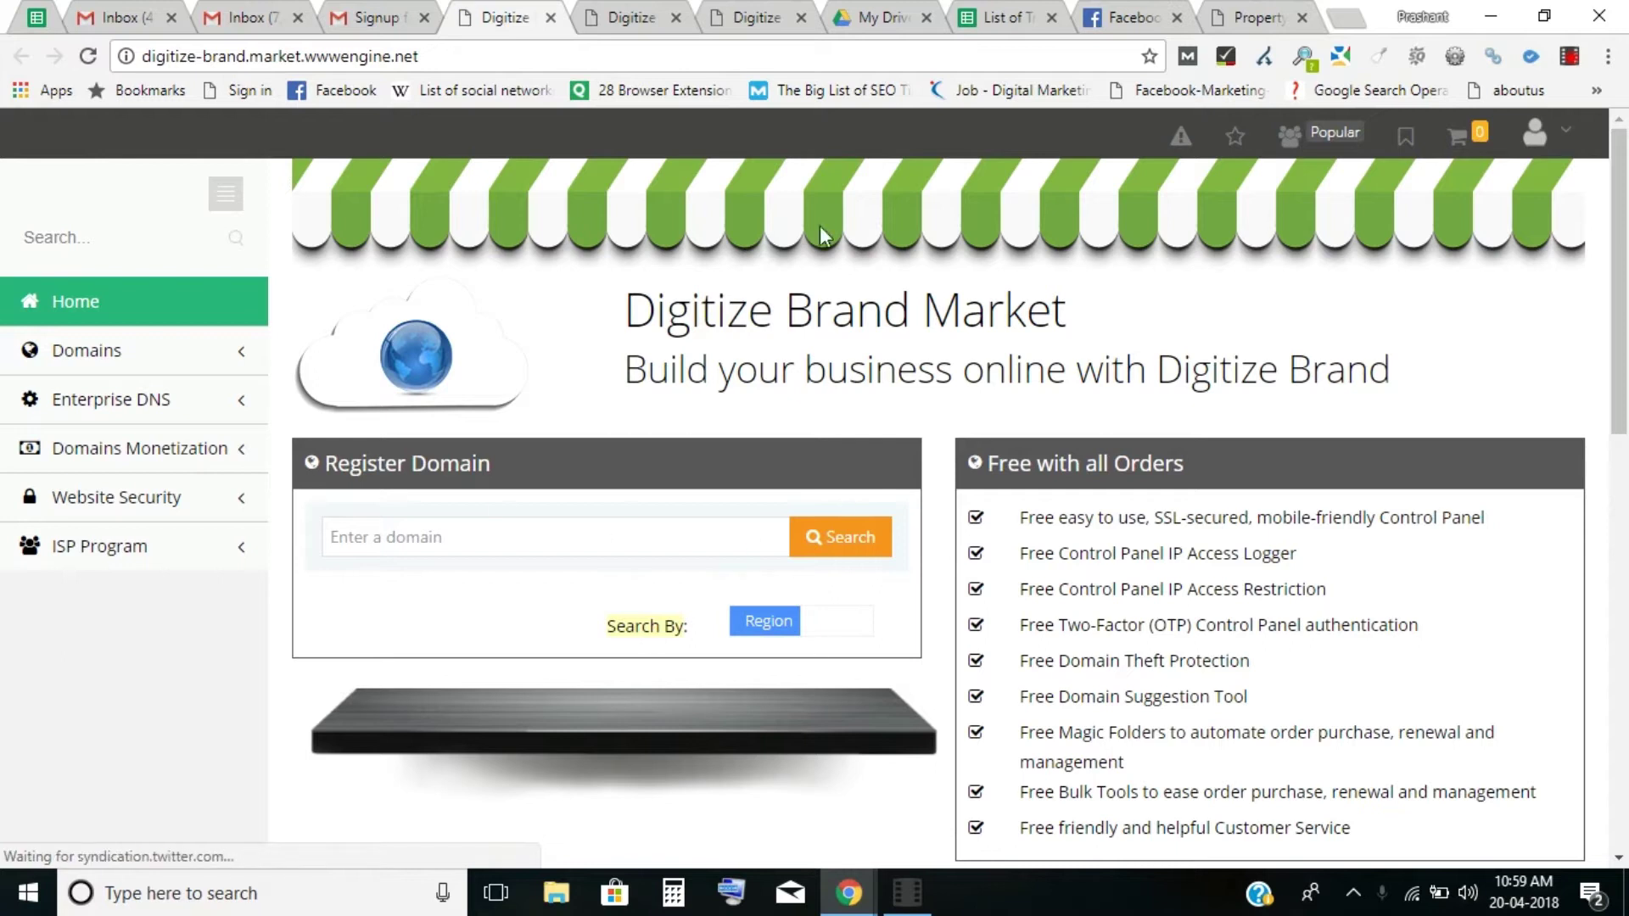
{"action": "left_click", "coordinate": [1550, 144]}
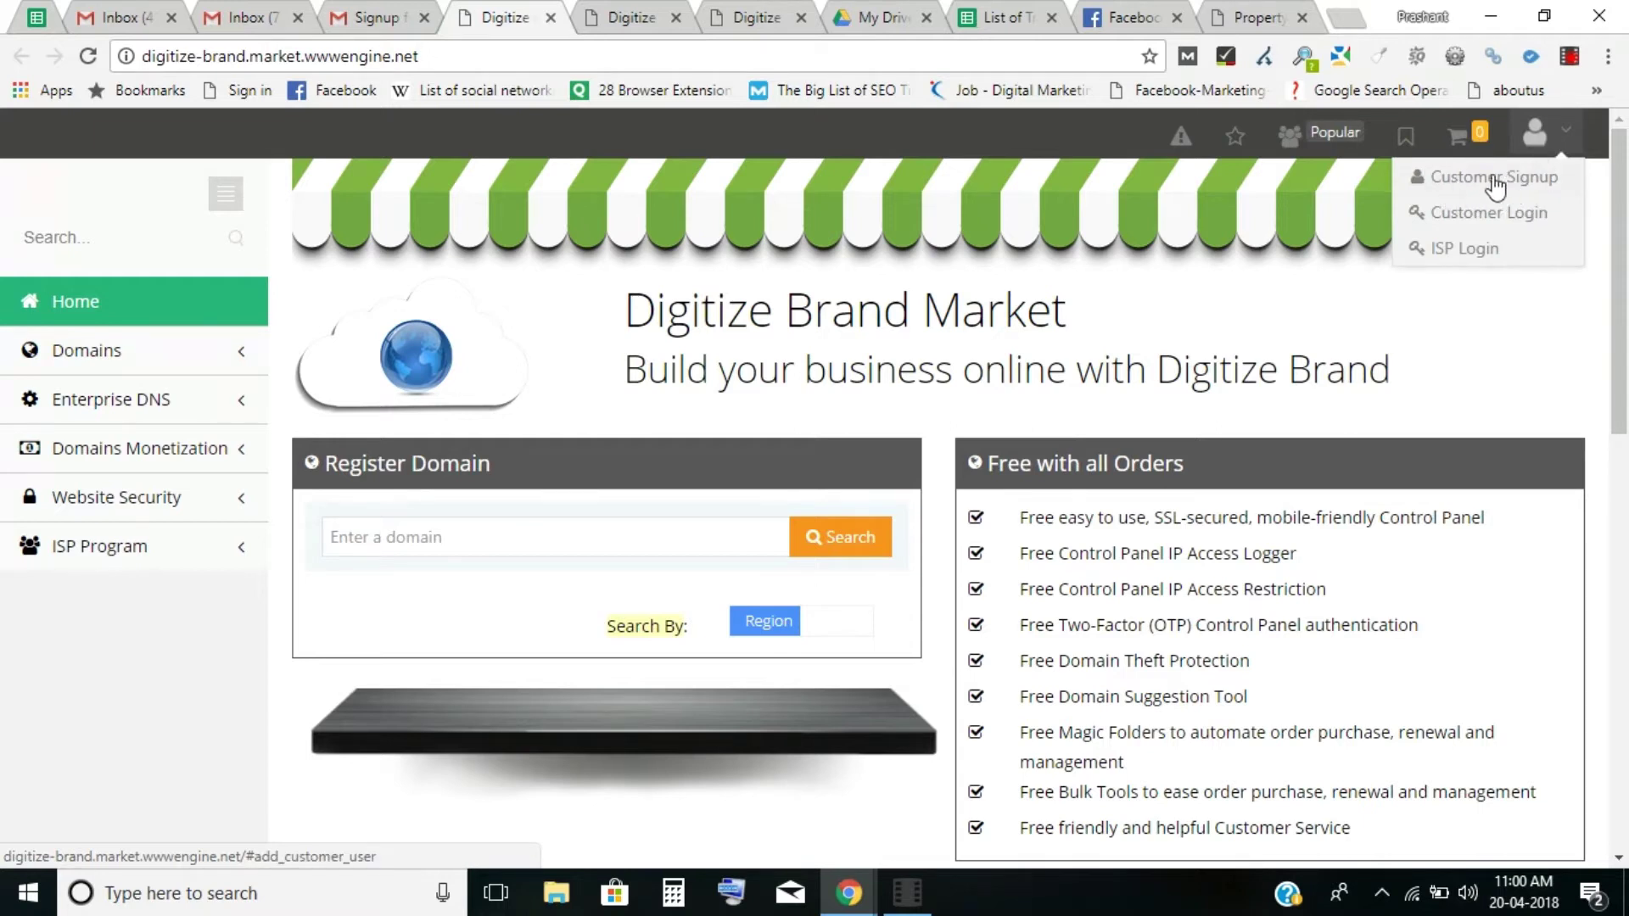
{"action": "left_click", "coordinate": [1462, 181]}
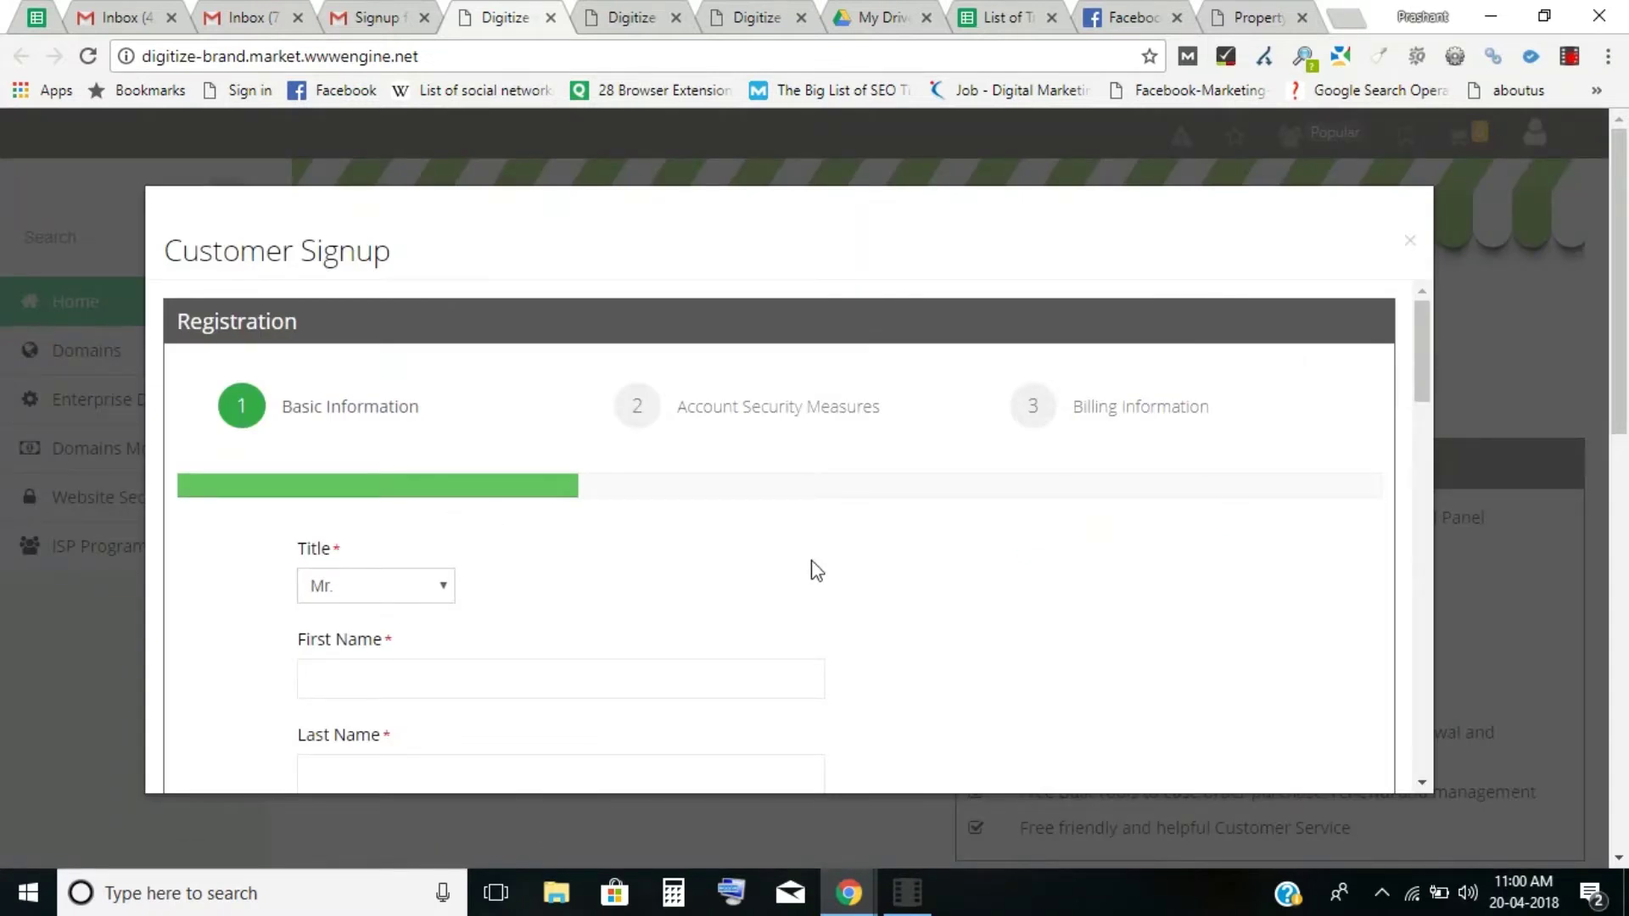
Enter the customer's first and last name in Basic Information.
{"action": "mouse_move", "coordinate": [1420, 368]}
{"action": "left_mouse_down"}
{"action": "mouse_move", "coordinate": [1420, 393]}
{"action": "mouse_move", "coordinate": [1421, 375]}
{"action": "left_mouse_up"}
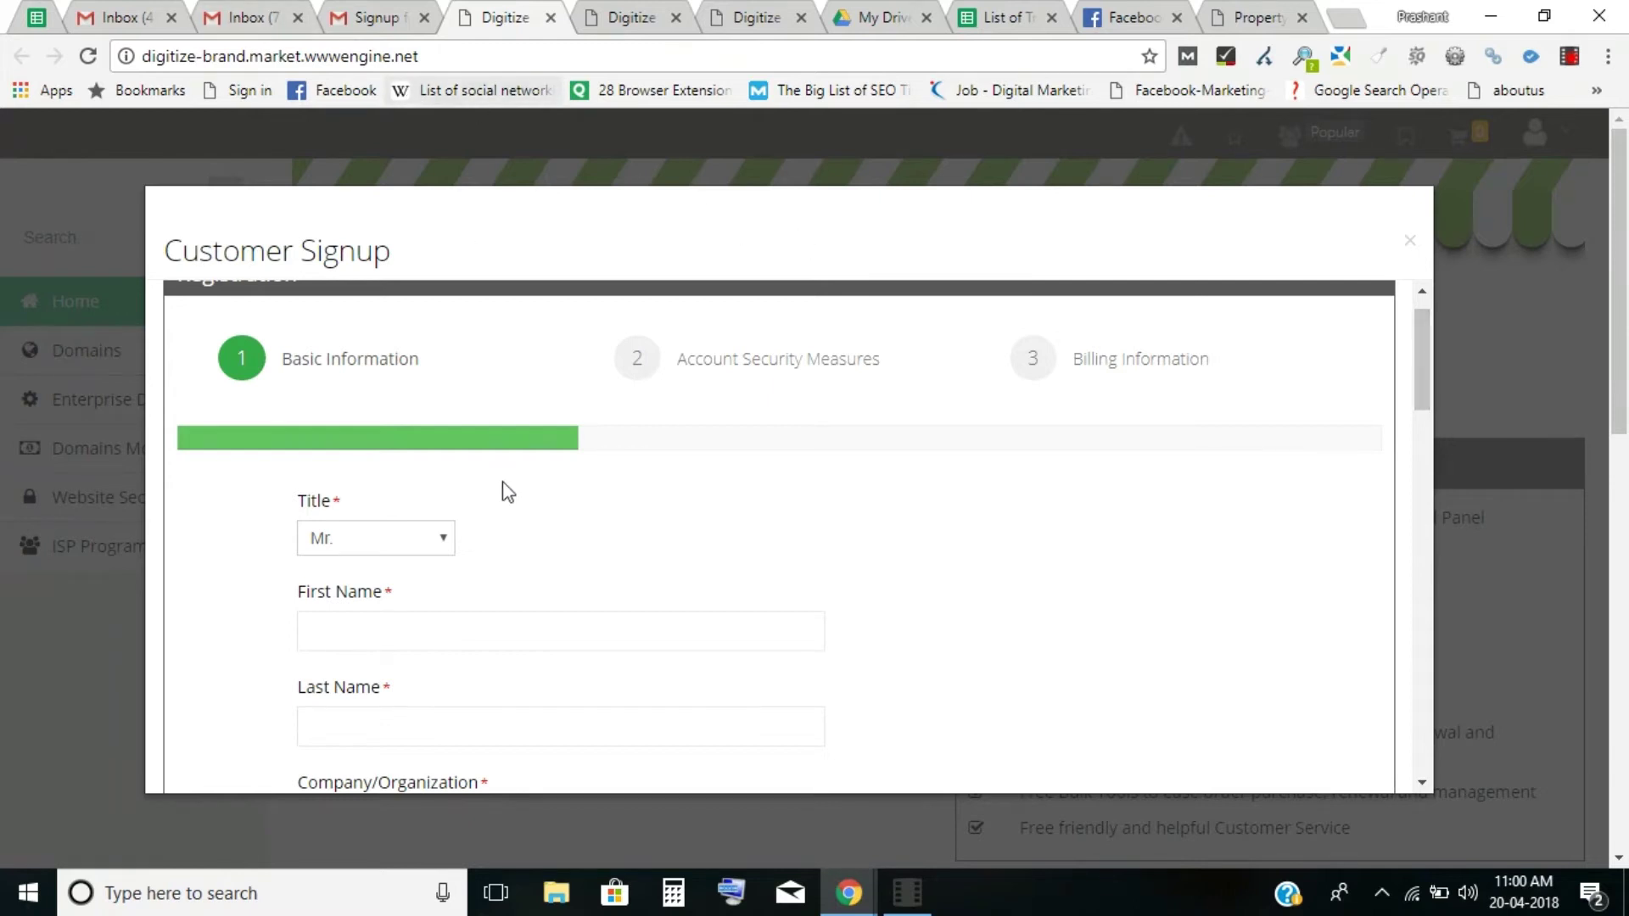
{"action": "left_click", "coordinate": [381, 633]}
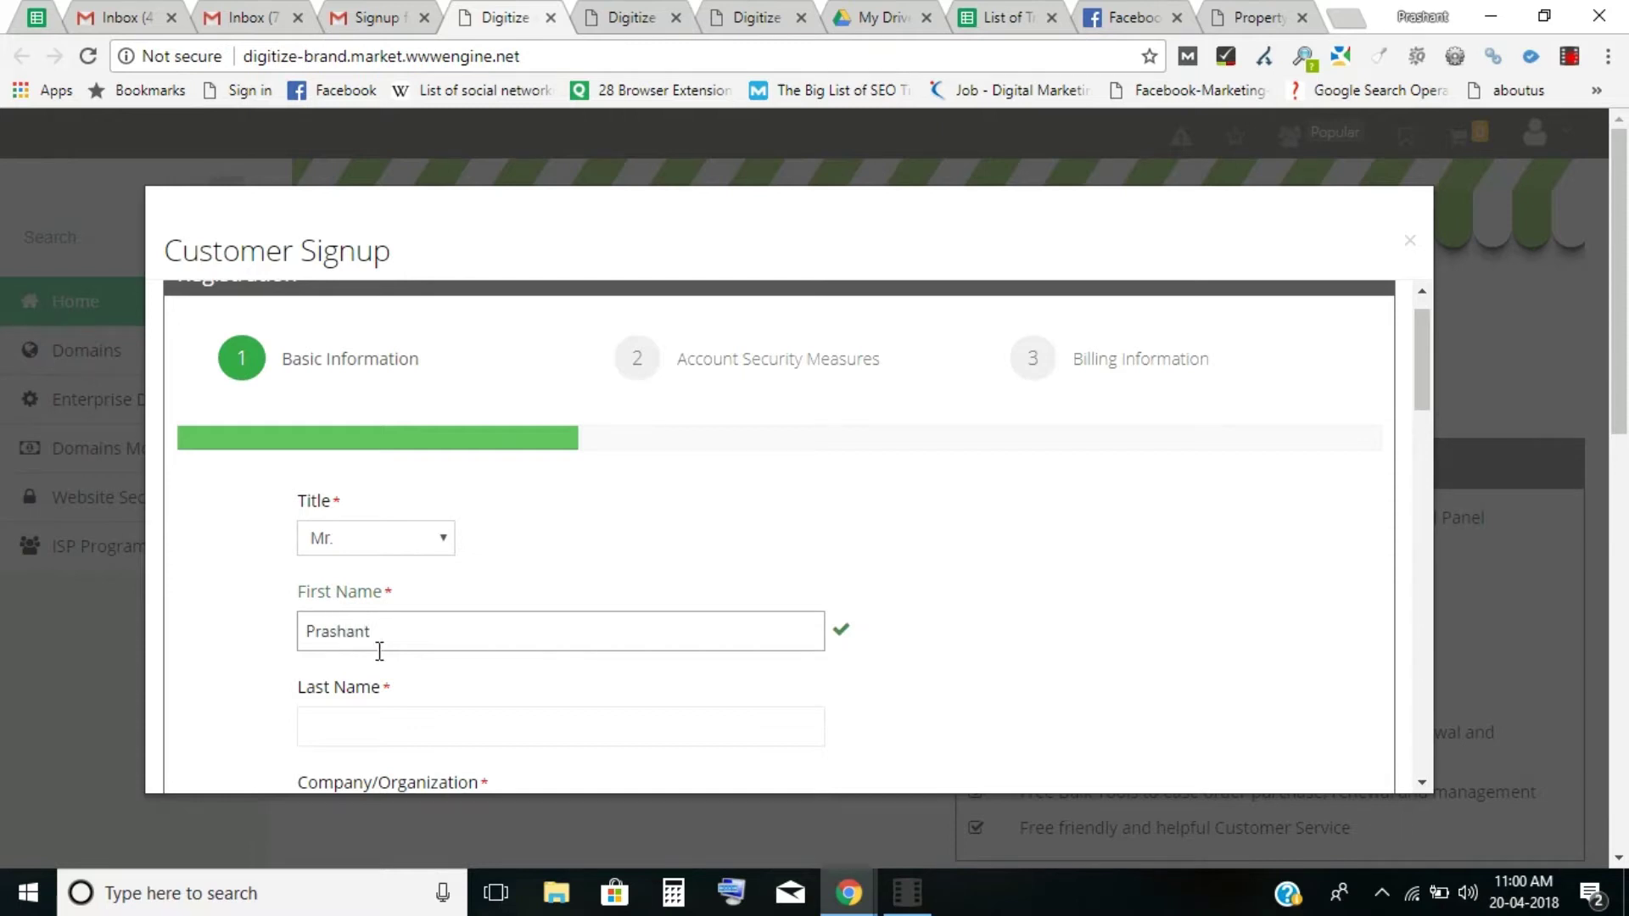
{"action": "left_click", "coordinate": [371, 727]}
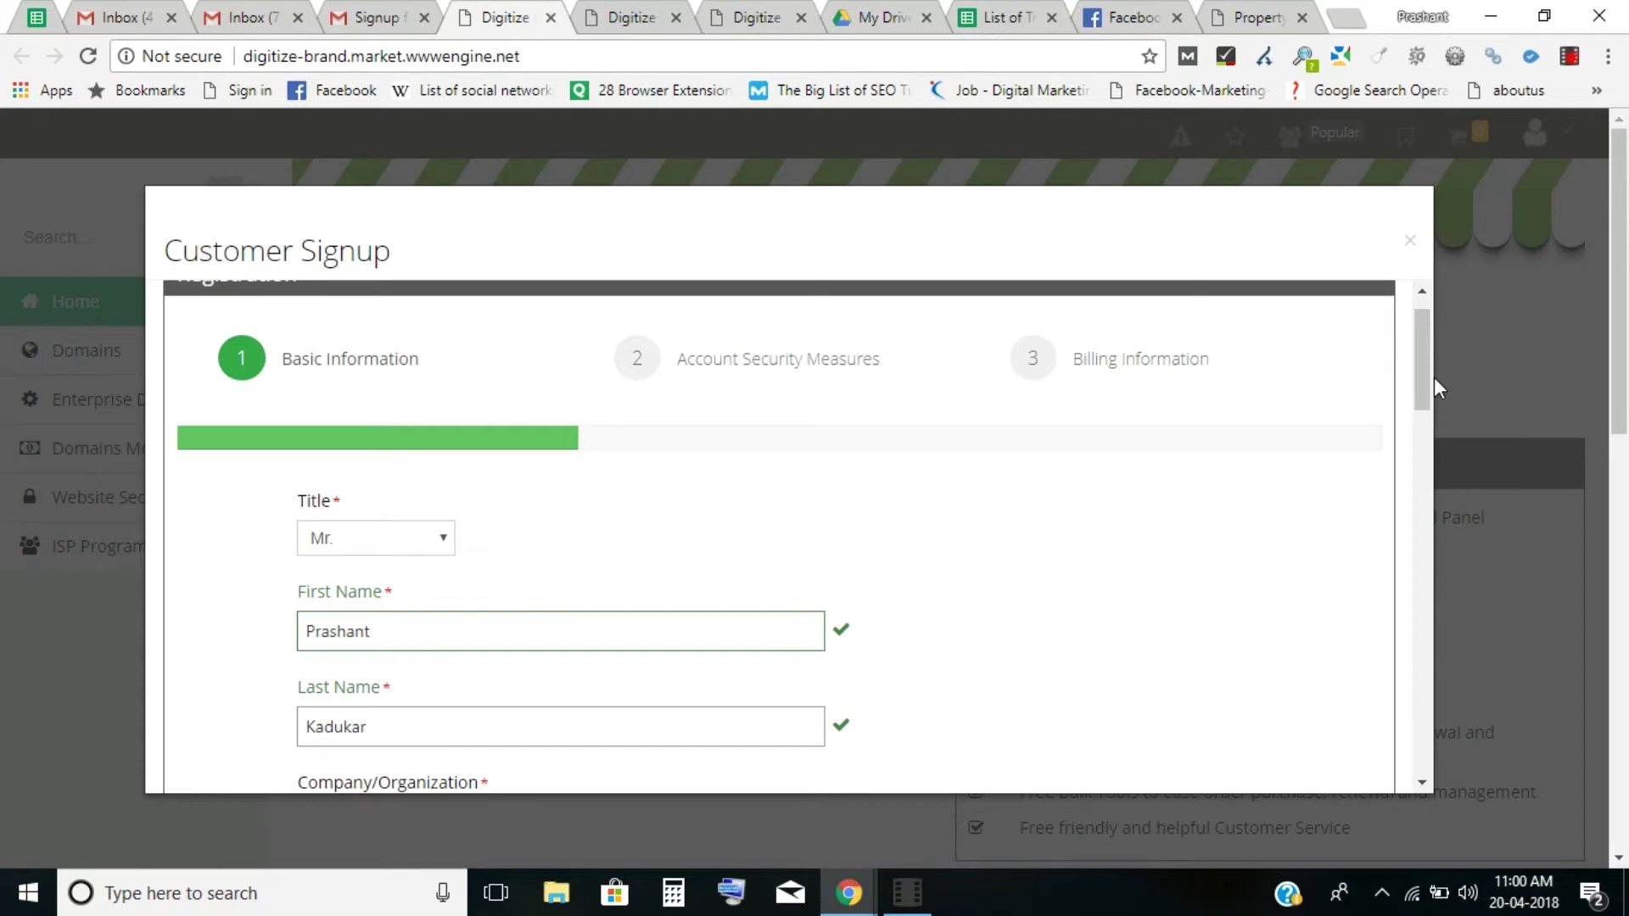
Fill in the company/organization name and the first address line, fixing typos.
{"action": "left_click_drag", "start_coordinate": [1425, 395], "coordinate": [1427, 458]}
{"action": "left_click", "coordinate": [497, 507]}
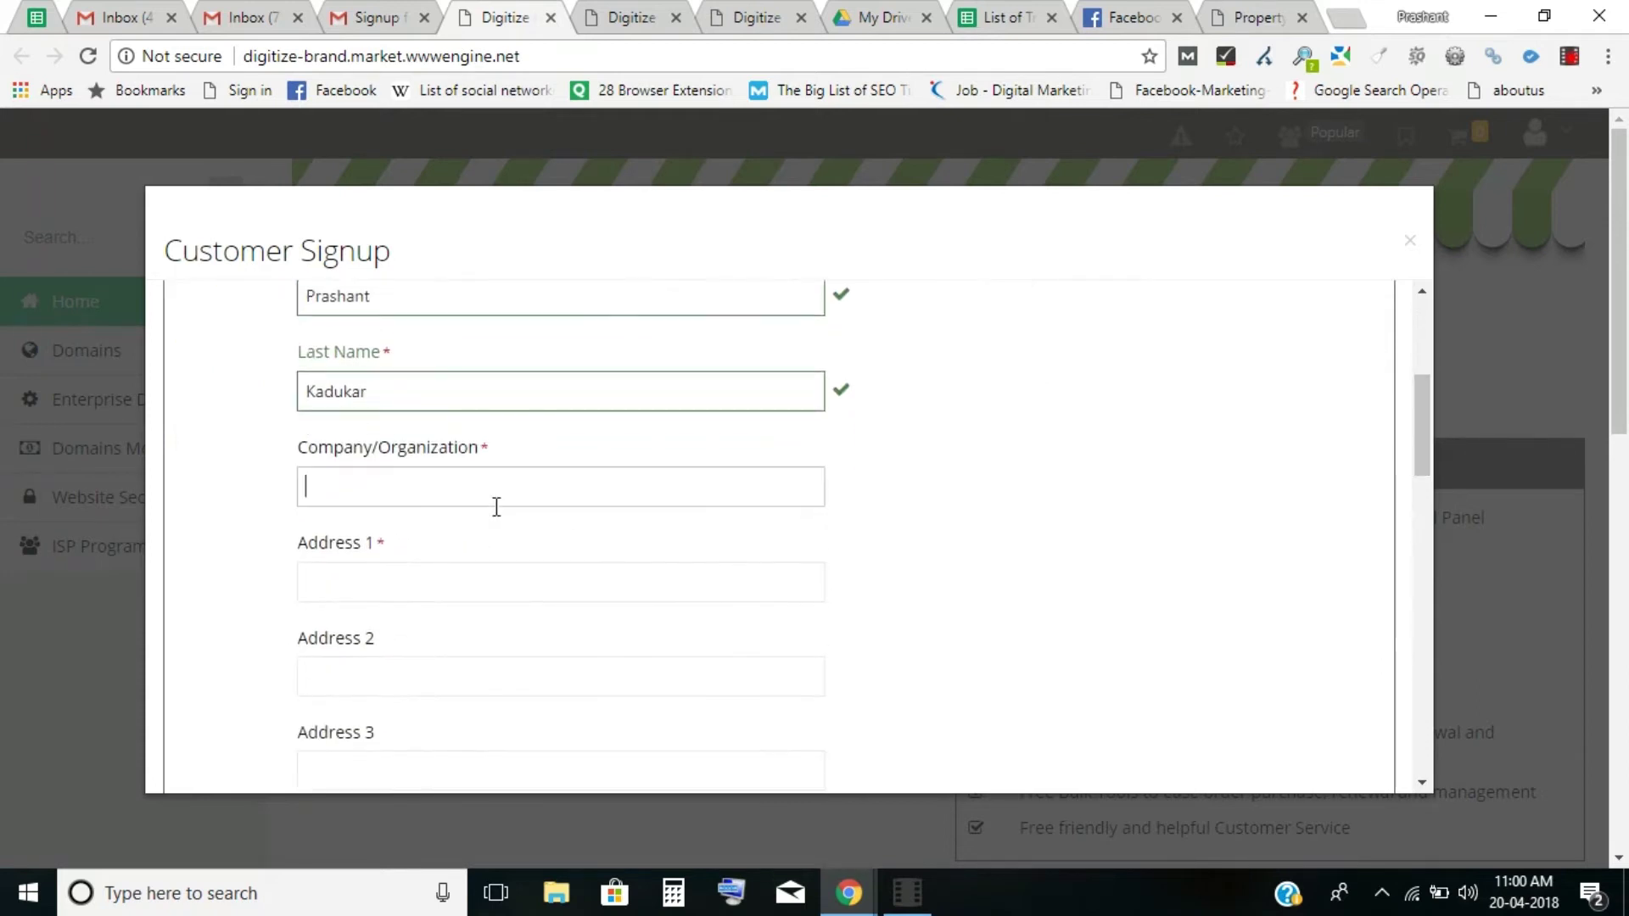
{"action": "type", "text": "Pra"}
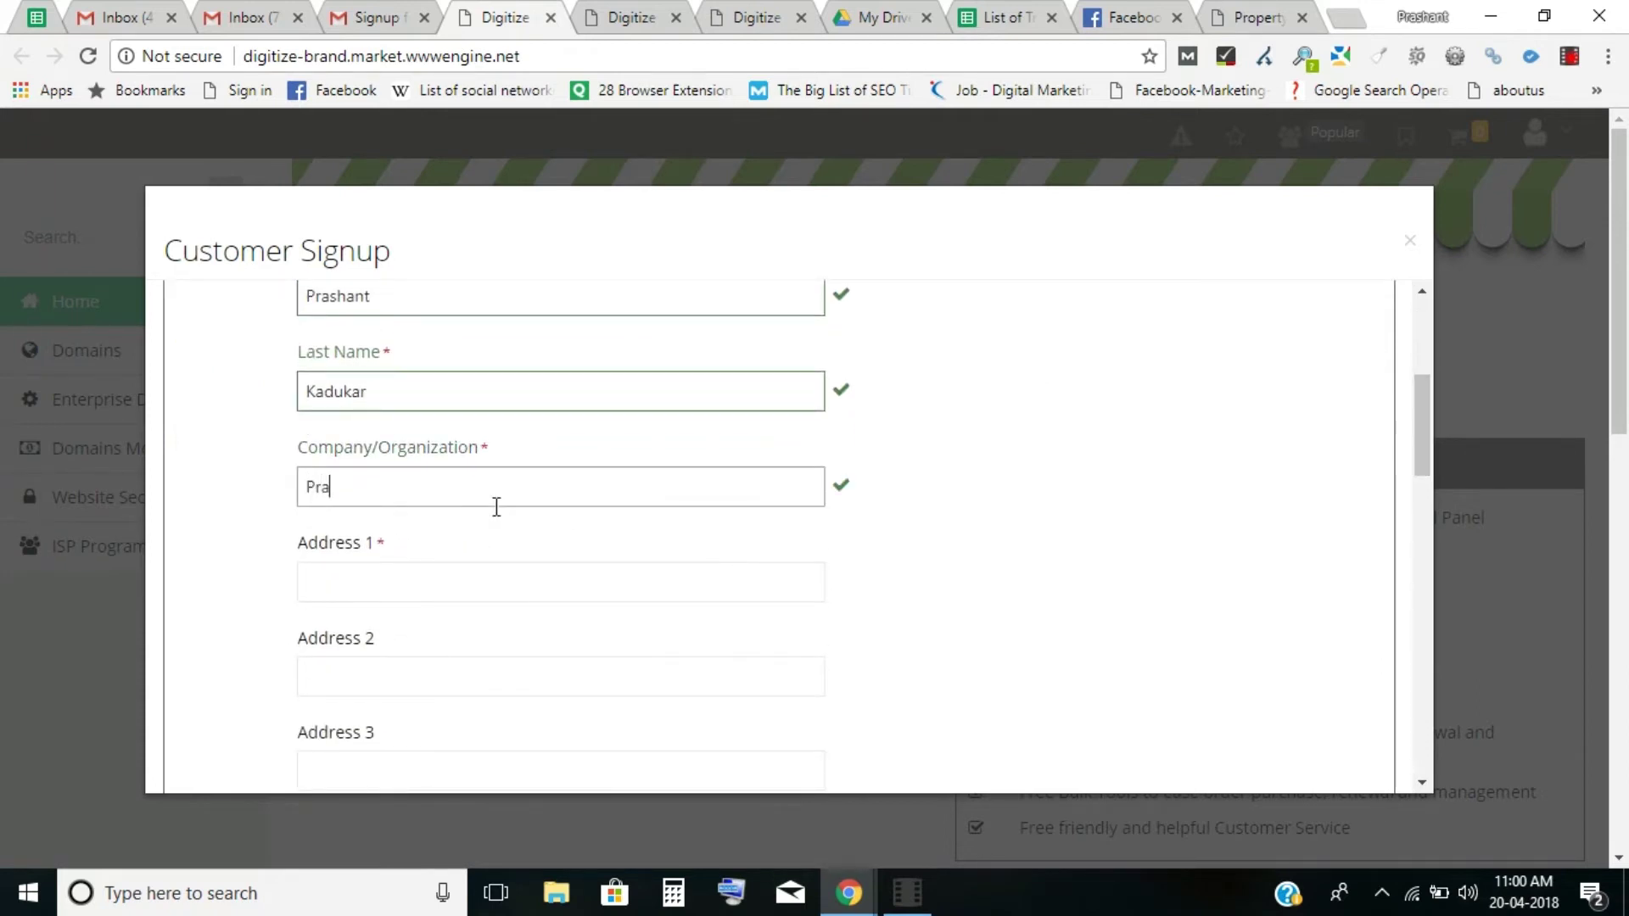
{"action": "key", "text": "BackSpace"}
{"action": "key", "text": "BackSpace"}
{"action": "key", "text": "BackSpace"}
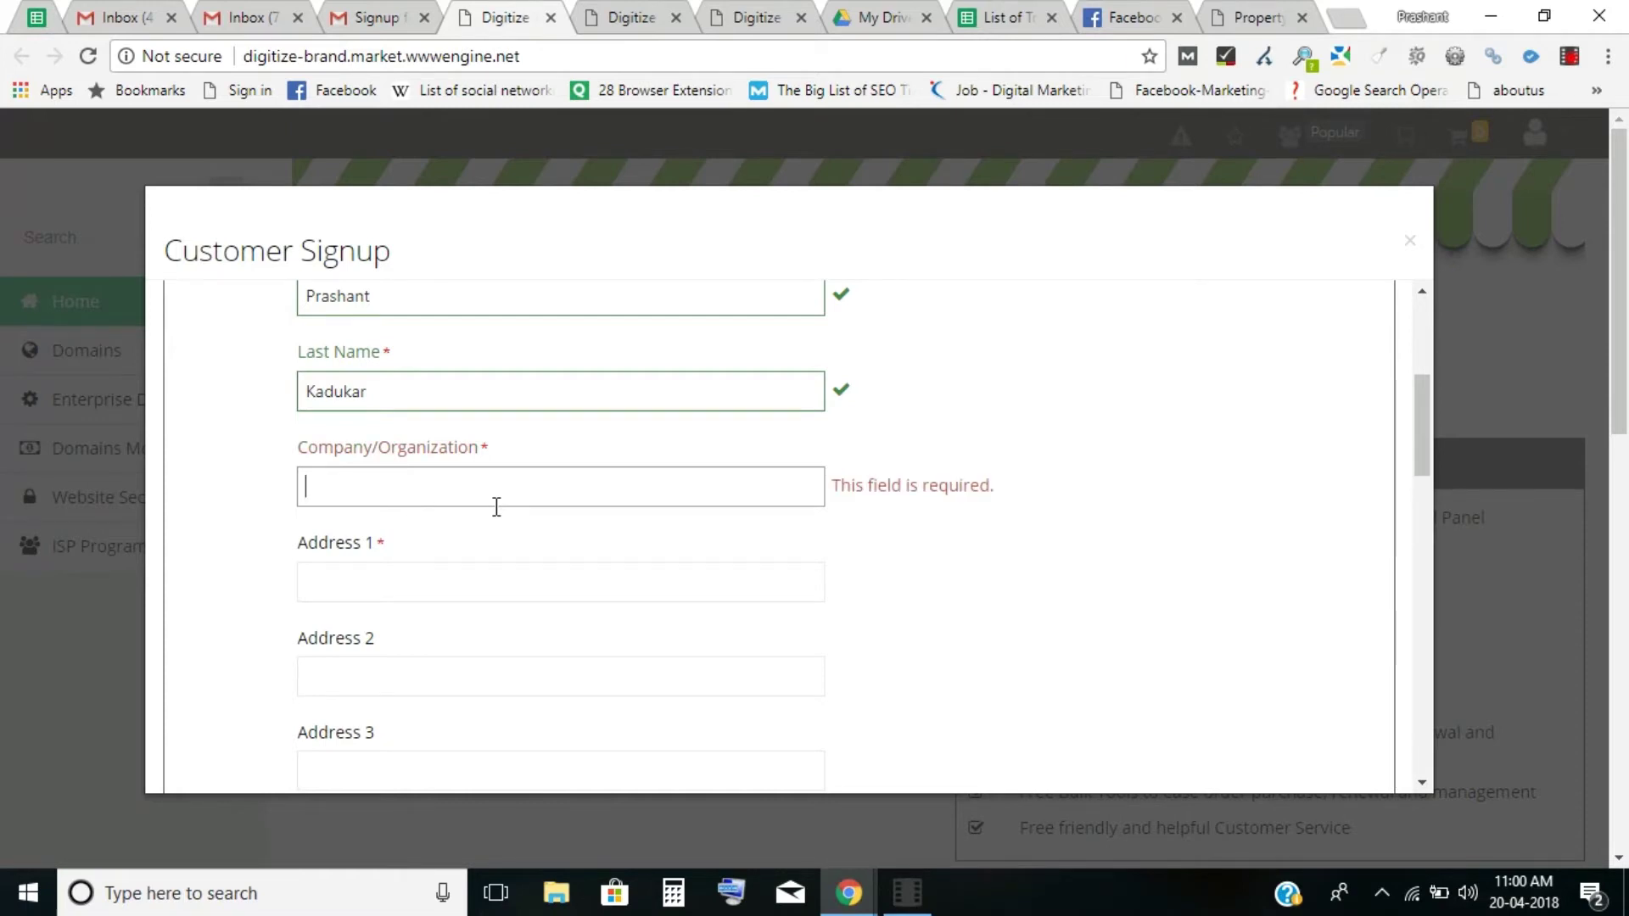
{"action": "type", "text": "Prashant"}
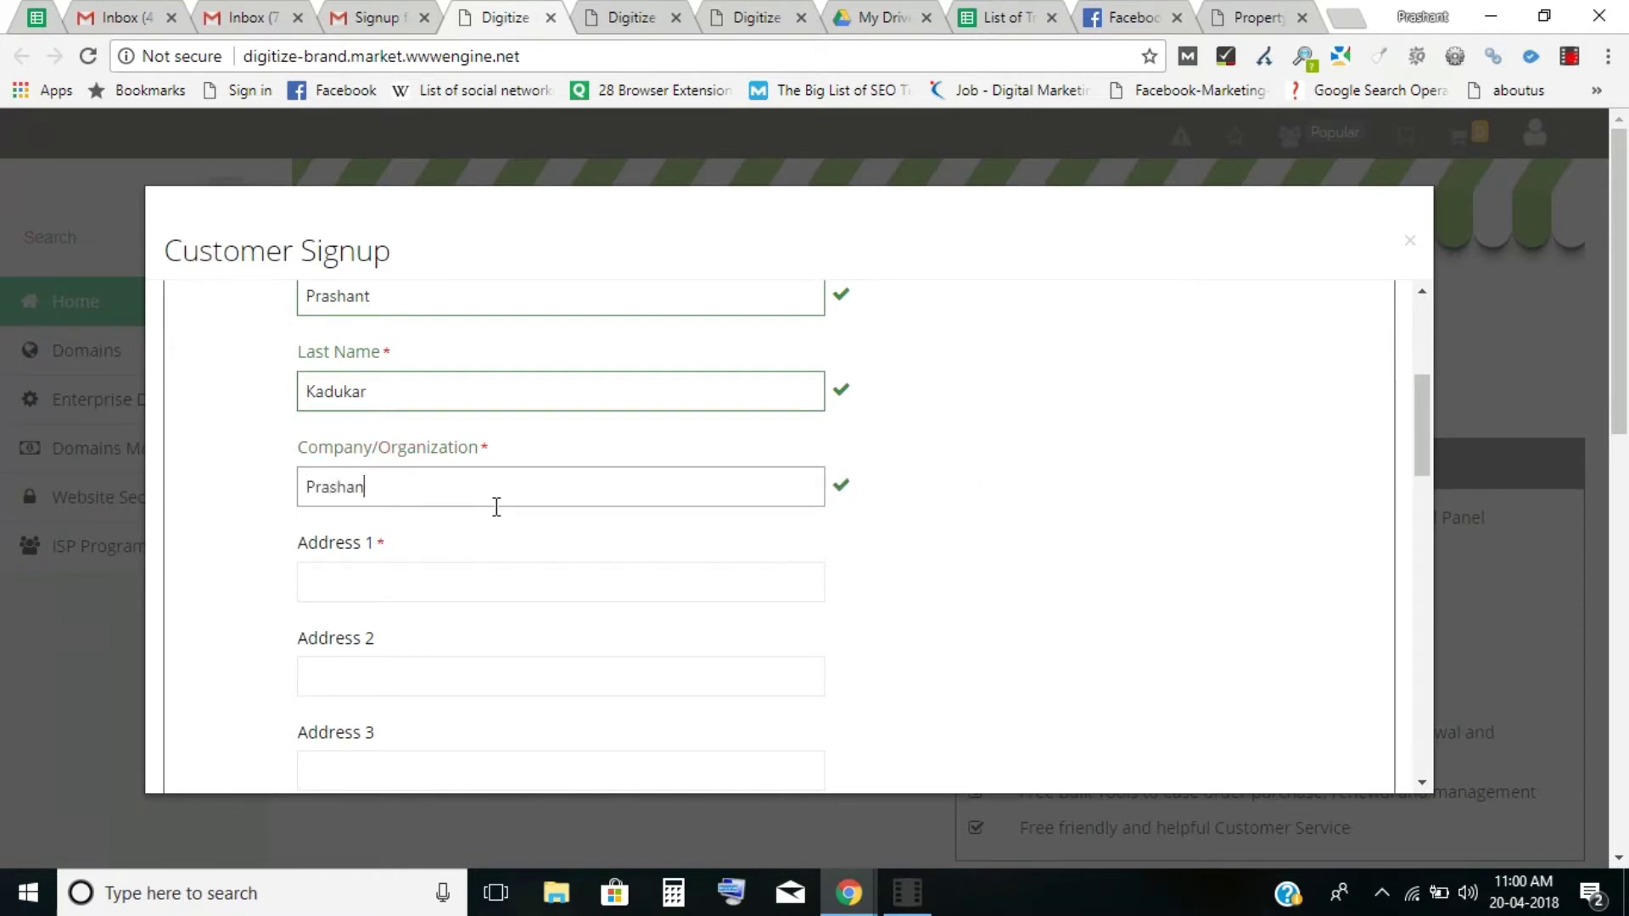
{"action": "left_click", "coordinate": [447, 589]}
{"action": "type", "text": "P"}
{"action": "type", "text": "une"}
{"action": "key", "text": "BackSpace"}
{"action": "key", "text": "BackSpace"}
{"action": "key", "text": "BackSpace"}
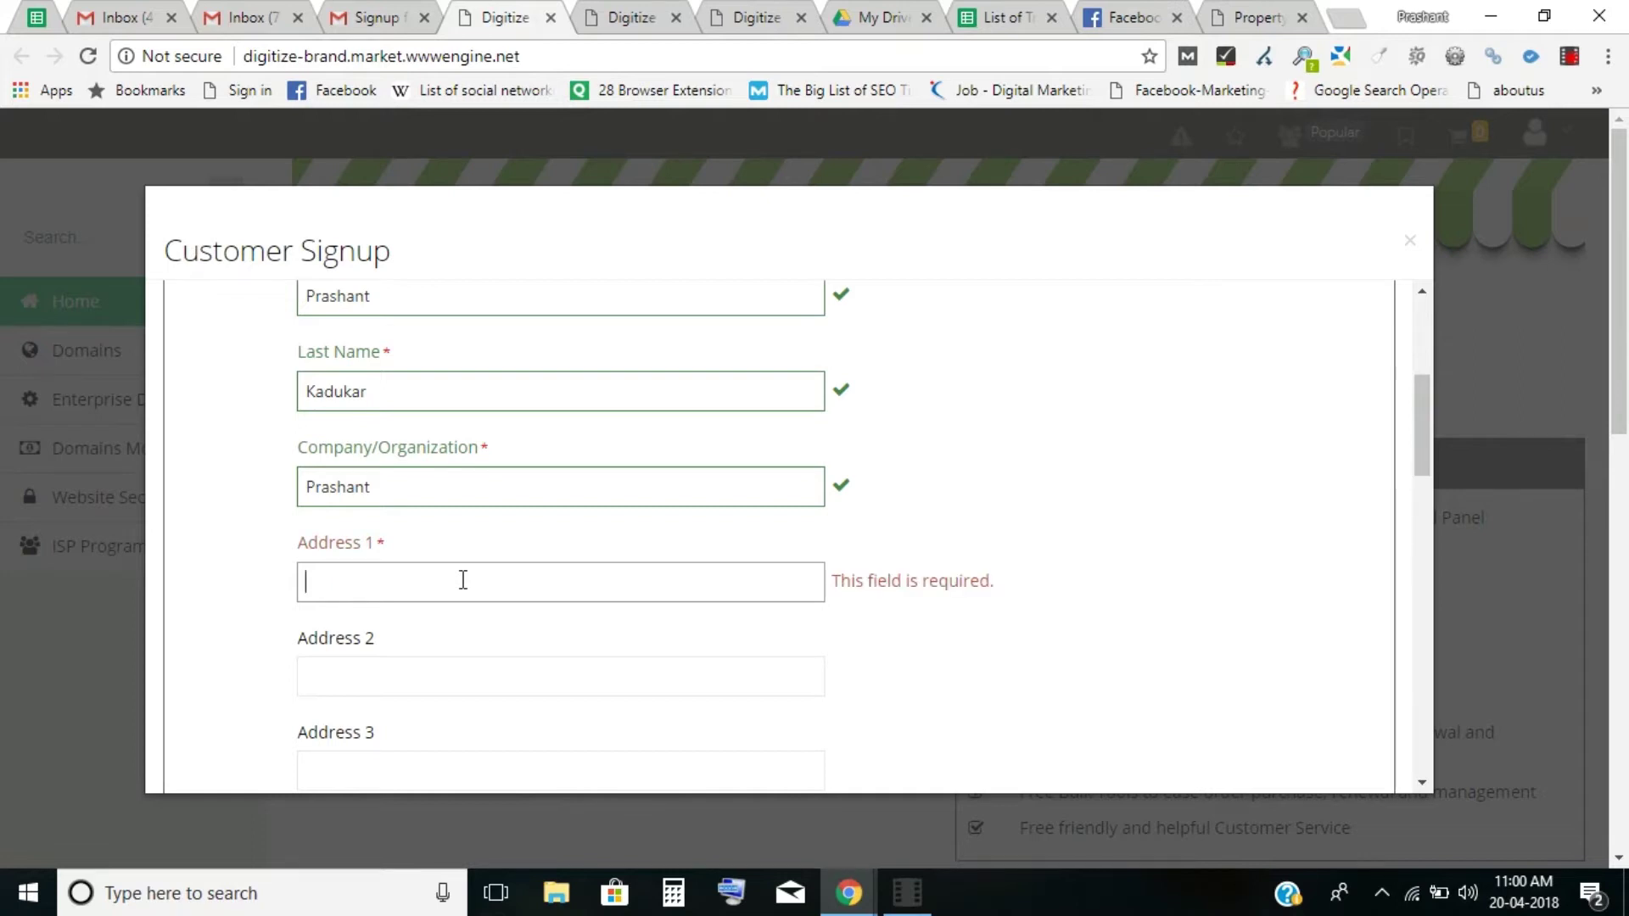
{"action": "type", "text": "Pune"}
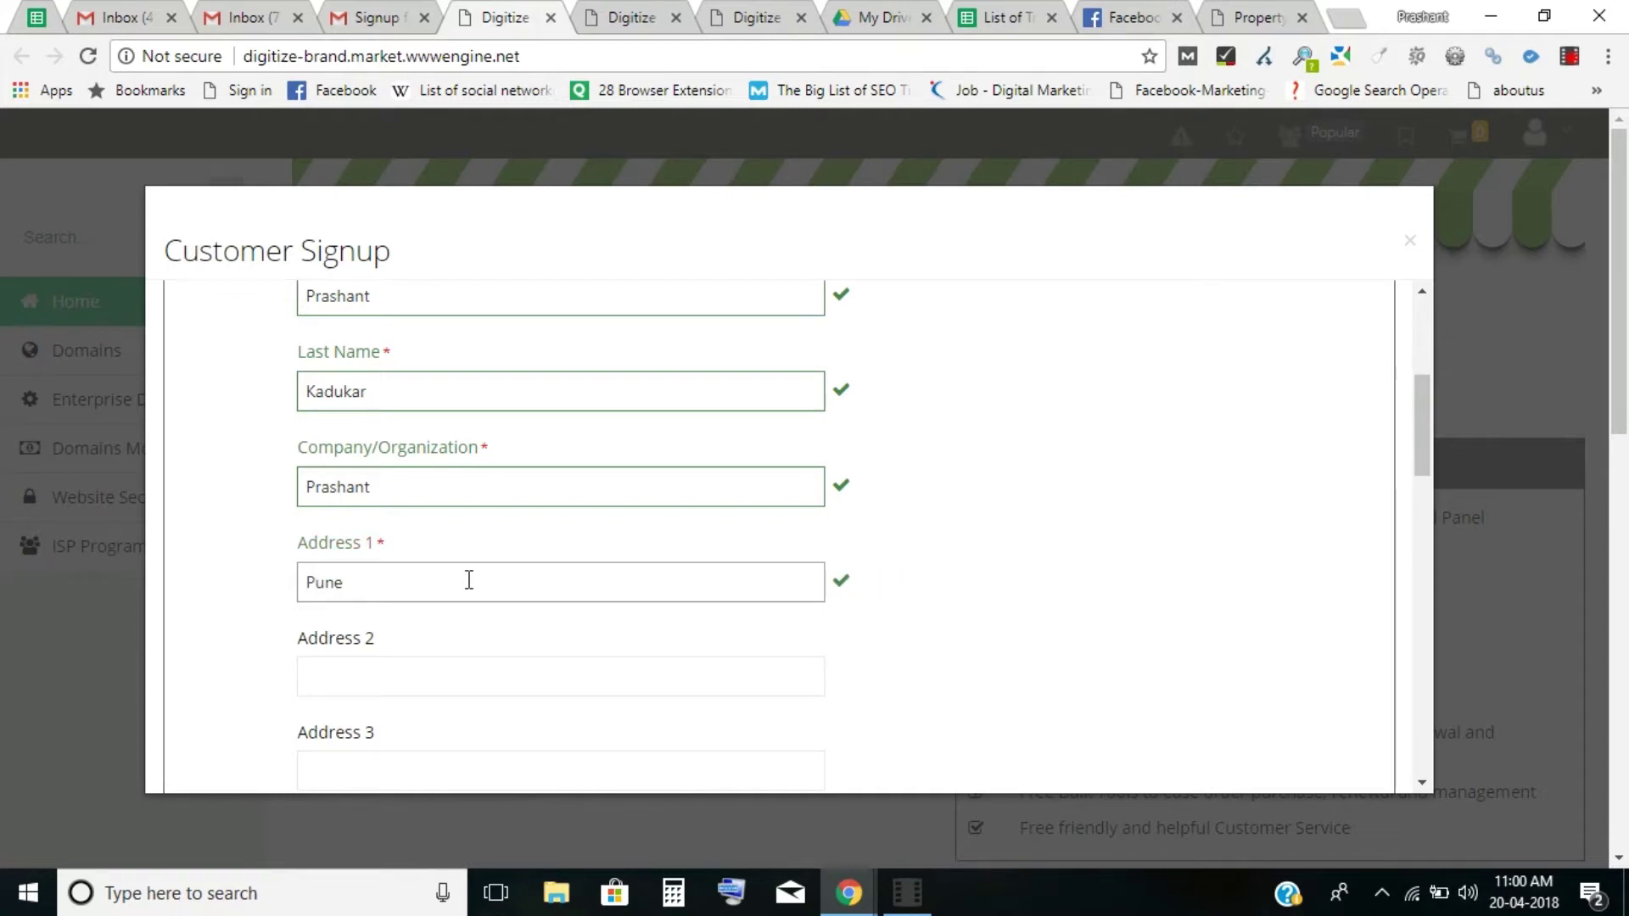
{"action": "left_click", "coordinate": [1046, 579]}
{"action": "left_click_drag", "start_coordinate": [1416, 439], "coordinate": [1425, 502]}
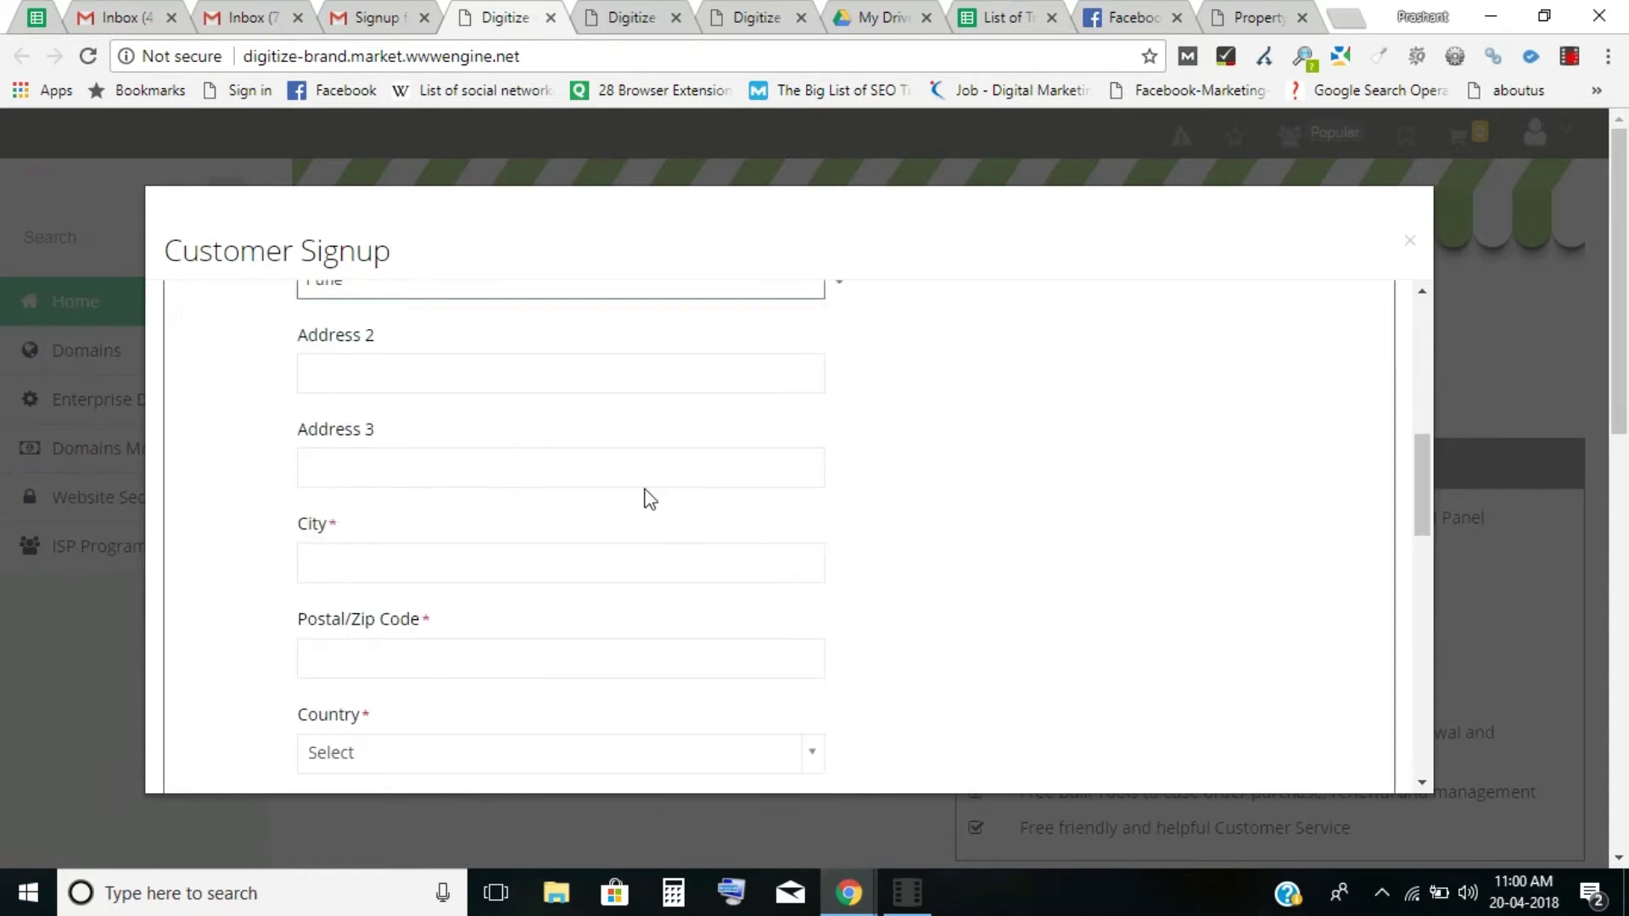
Enter the city and accept the saved address suggestion to fill the postal code.
{"action": "left_click", "coordinate": [357, 568]}
{"action": "type", "text": "pu"}
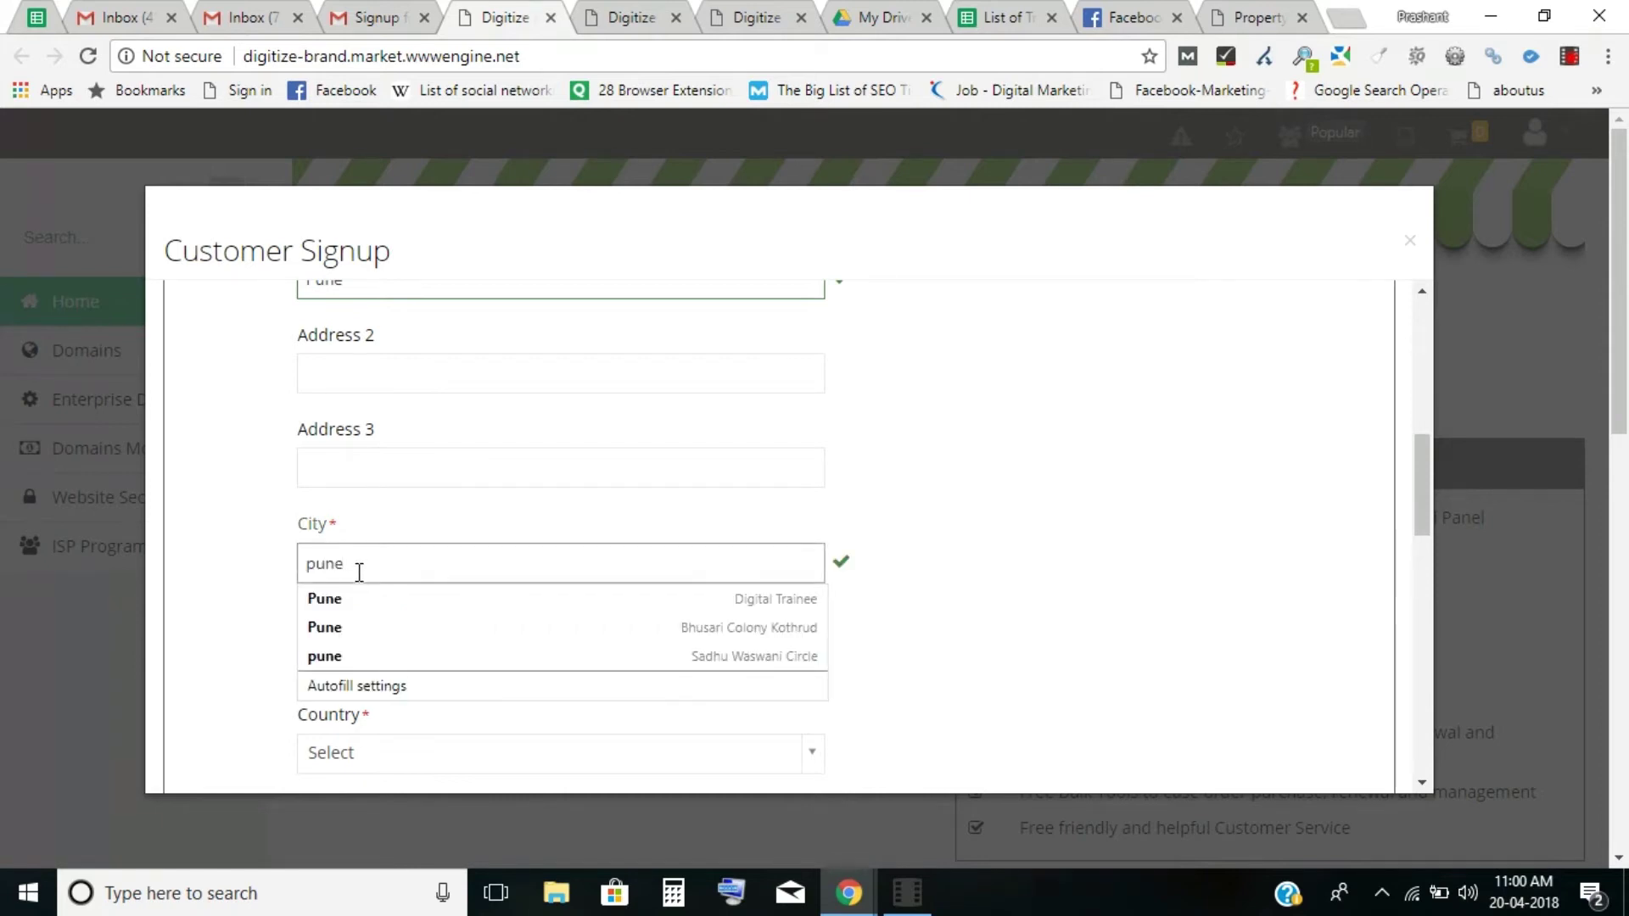
{"action": "type", "text": "ne"}
{"action": "left_click", "coordinate": [353, 598]}
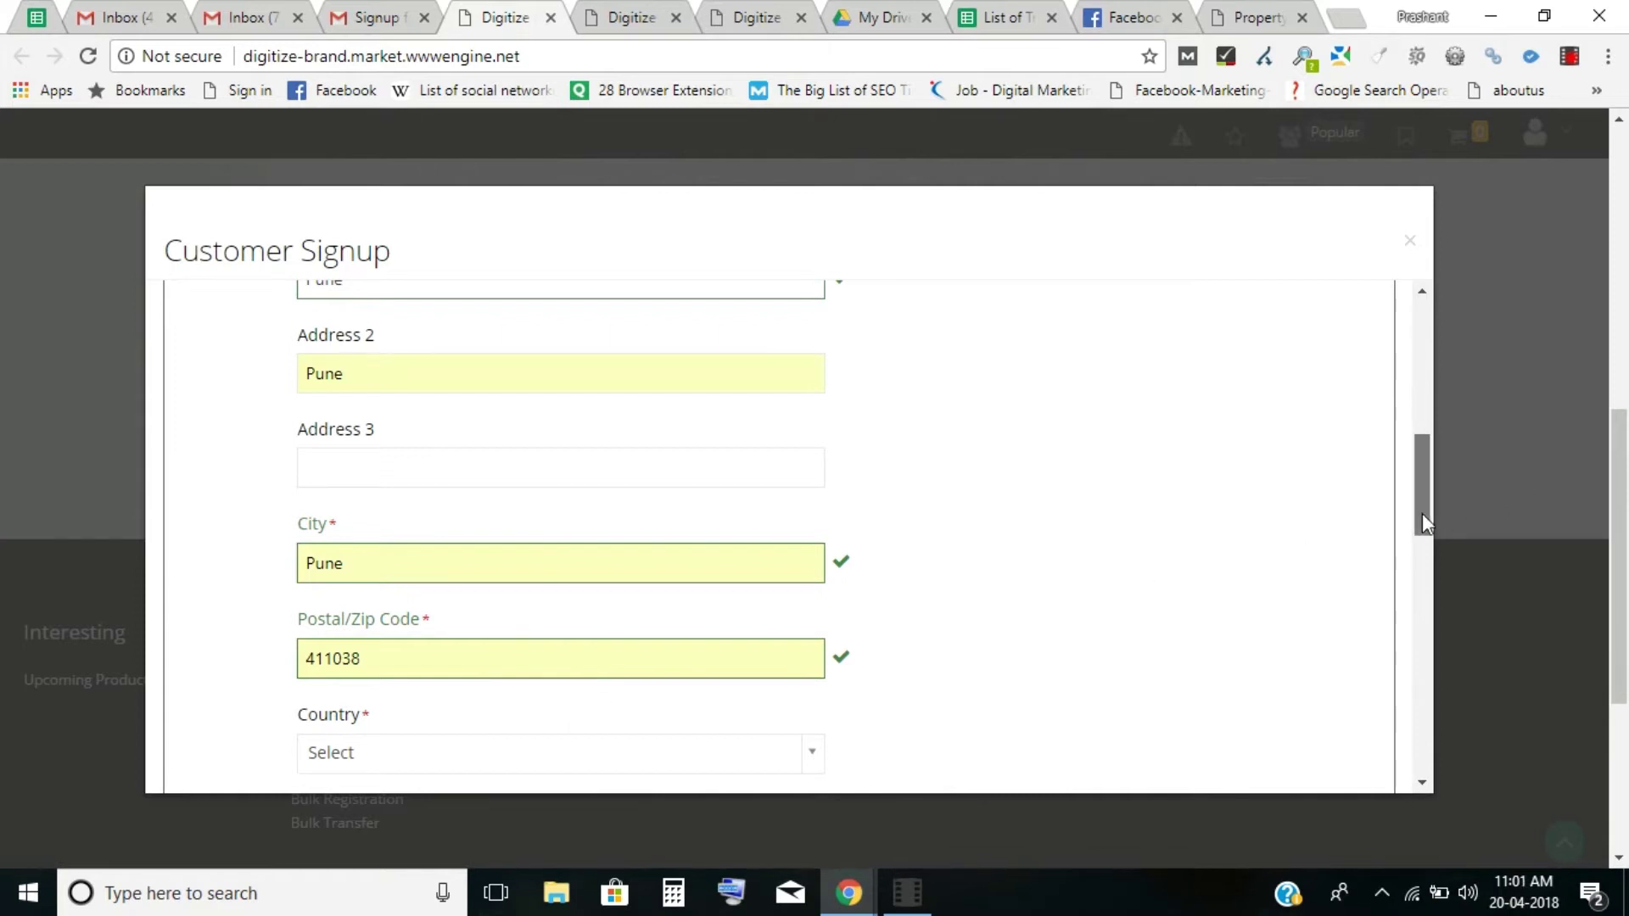
{"action": "left_click_drag", "start_coordinate": [1422, 512], "coordinate": [1425, 552]}
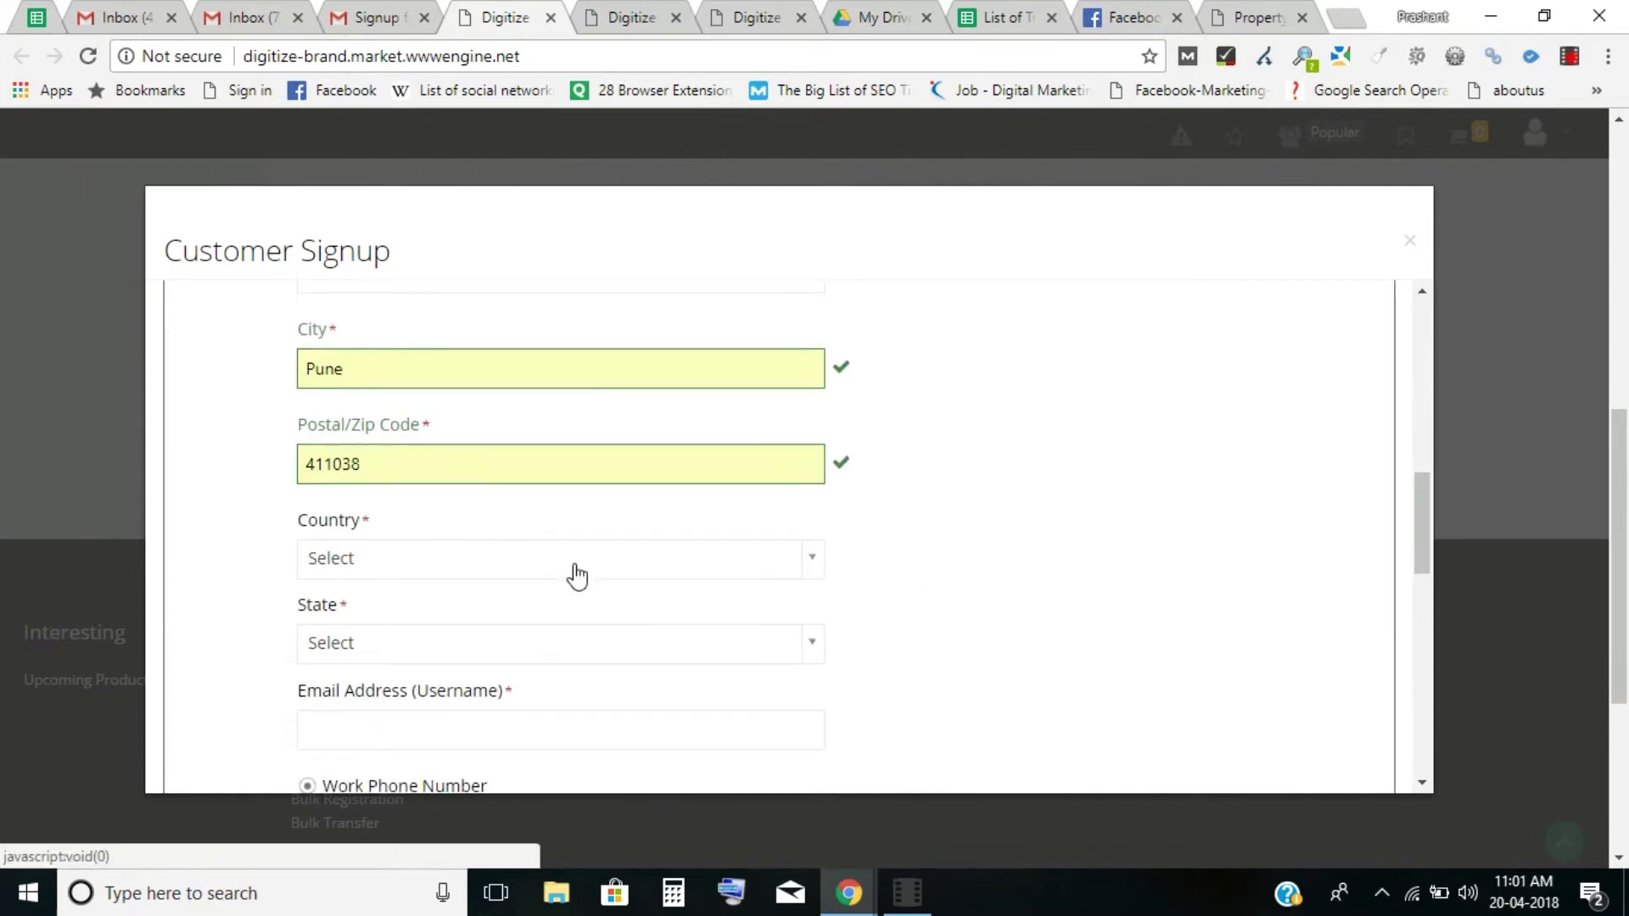
Select India as the country and Maharashtra as the state.
{"action": "left_click", "coordinate": [577, 576]}
{"action": "type", "text": "ind"}
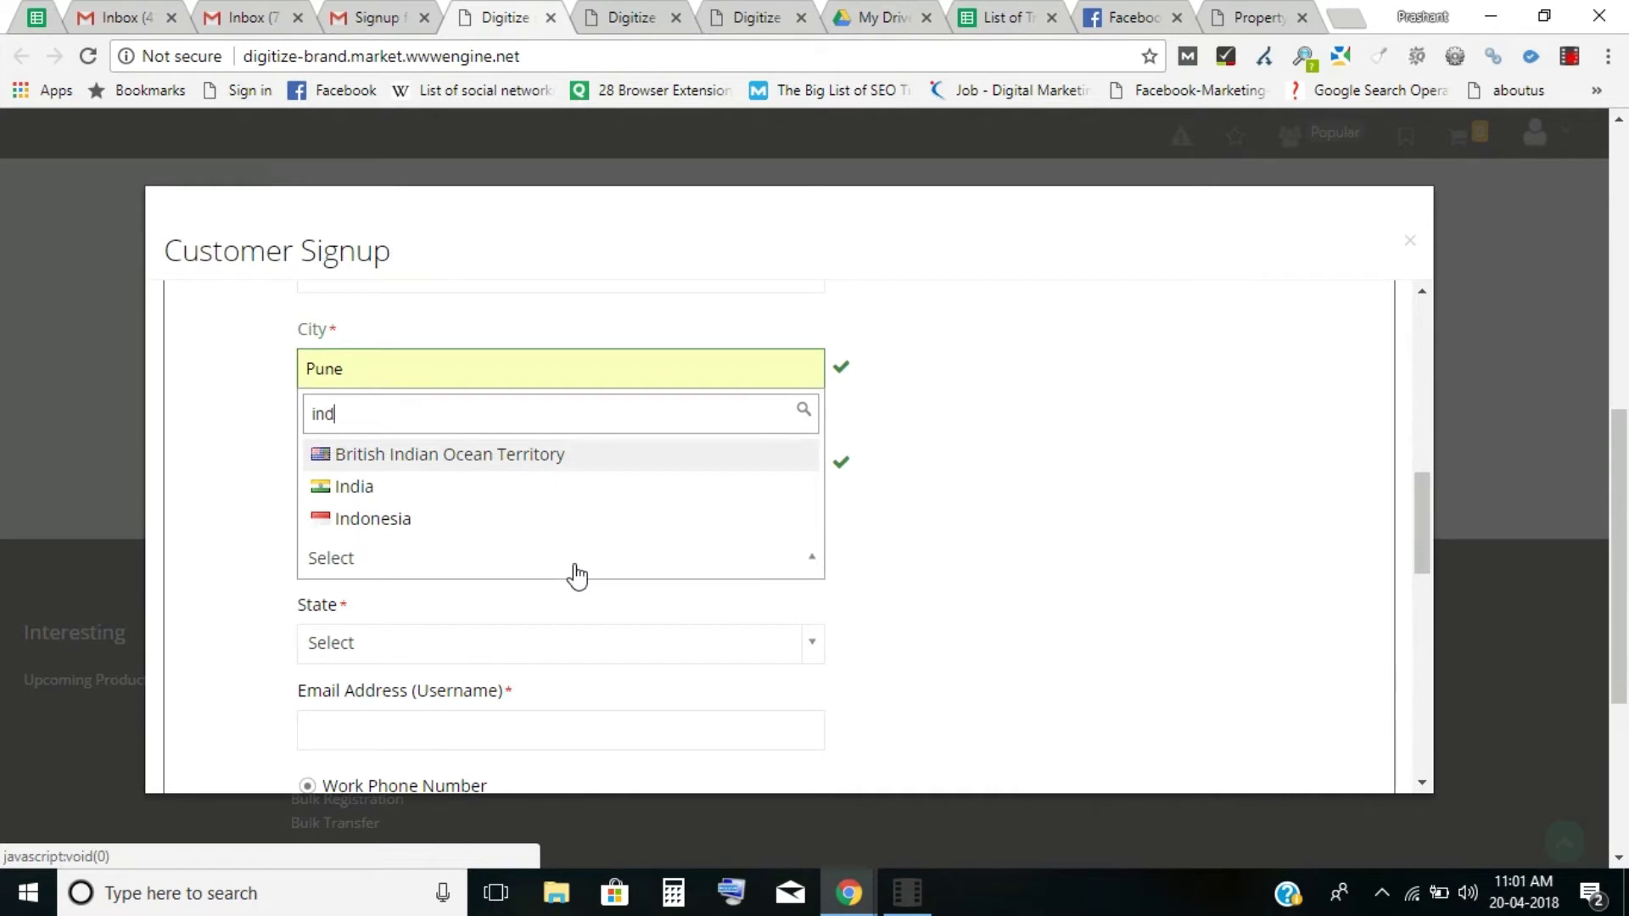
{"action": "left_click", "coordinate": [378, 486]}
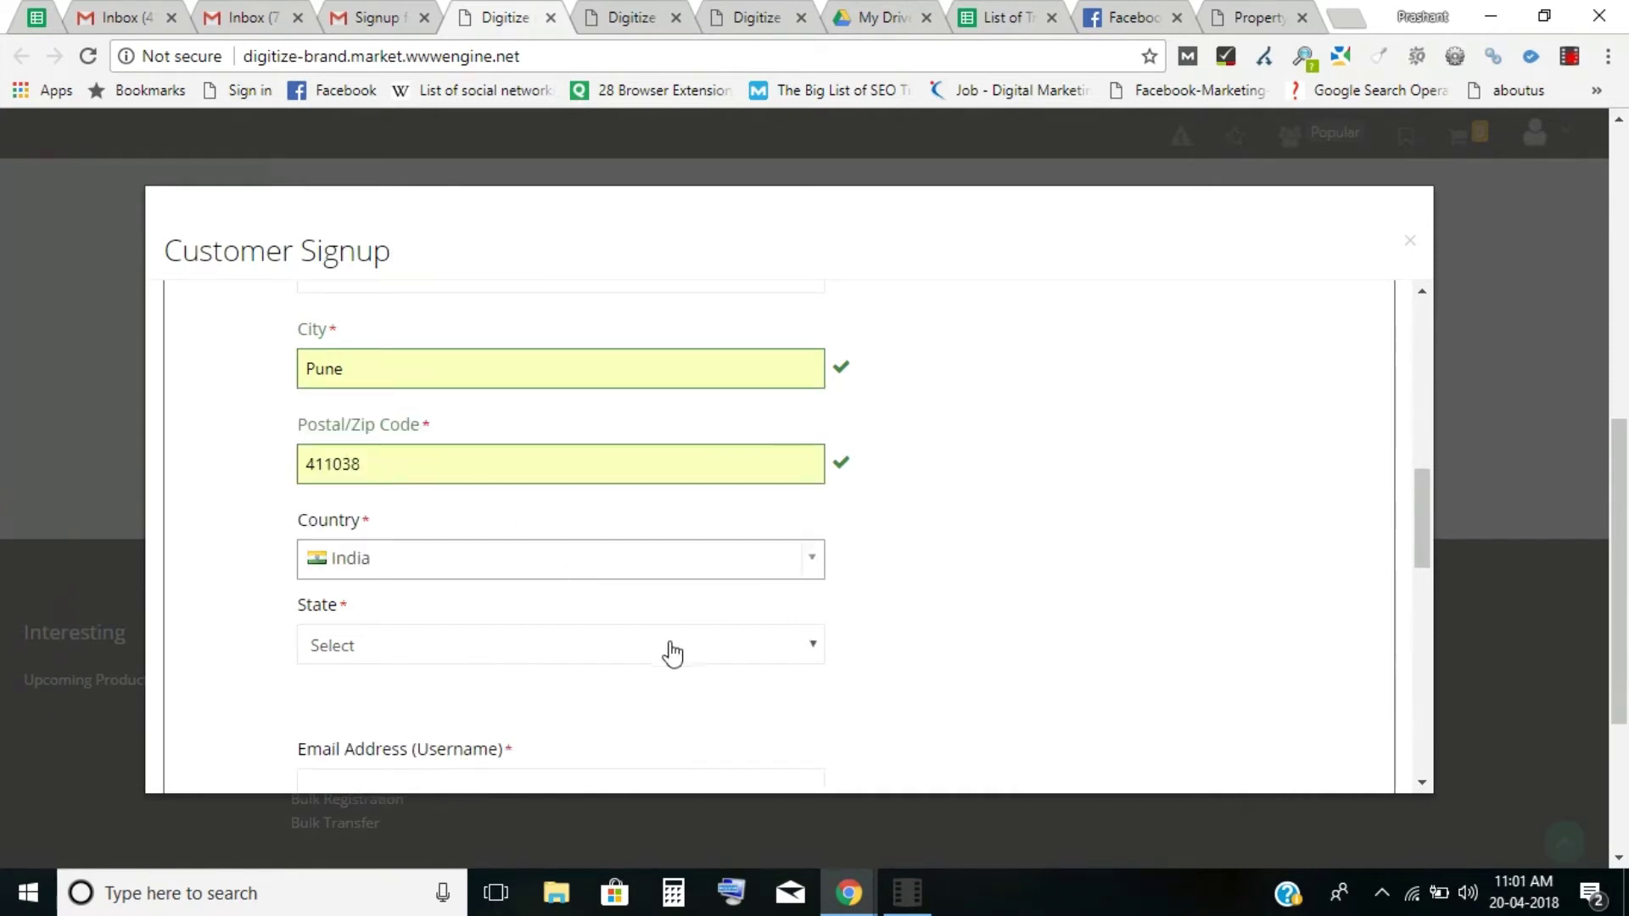
{"action": "left_click", "coordinate": [509, 658]}
{"action": "key", "text": "m"}
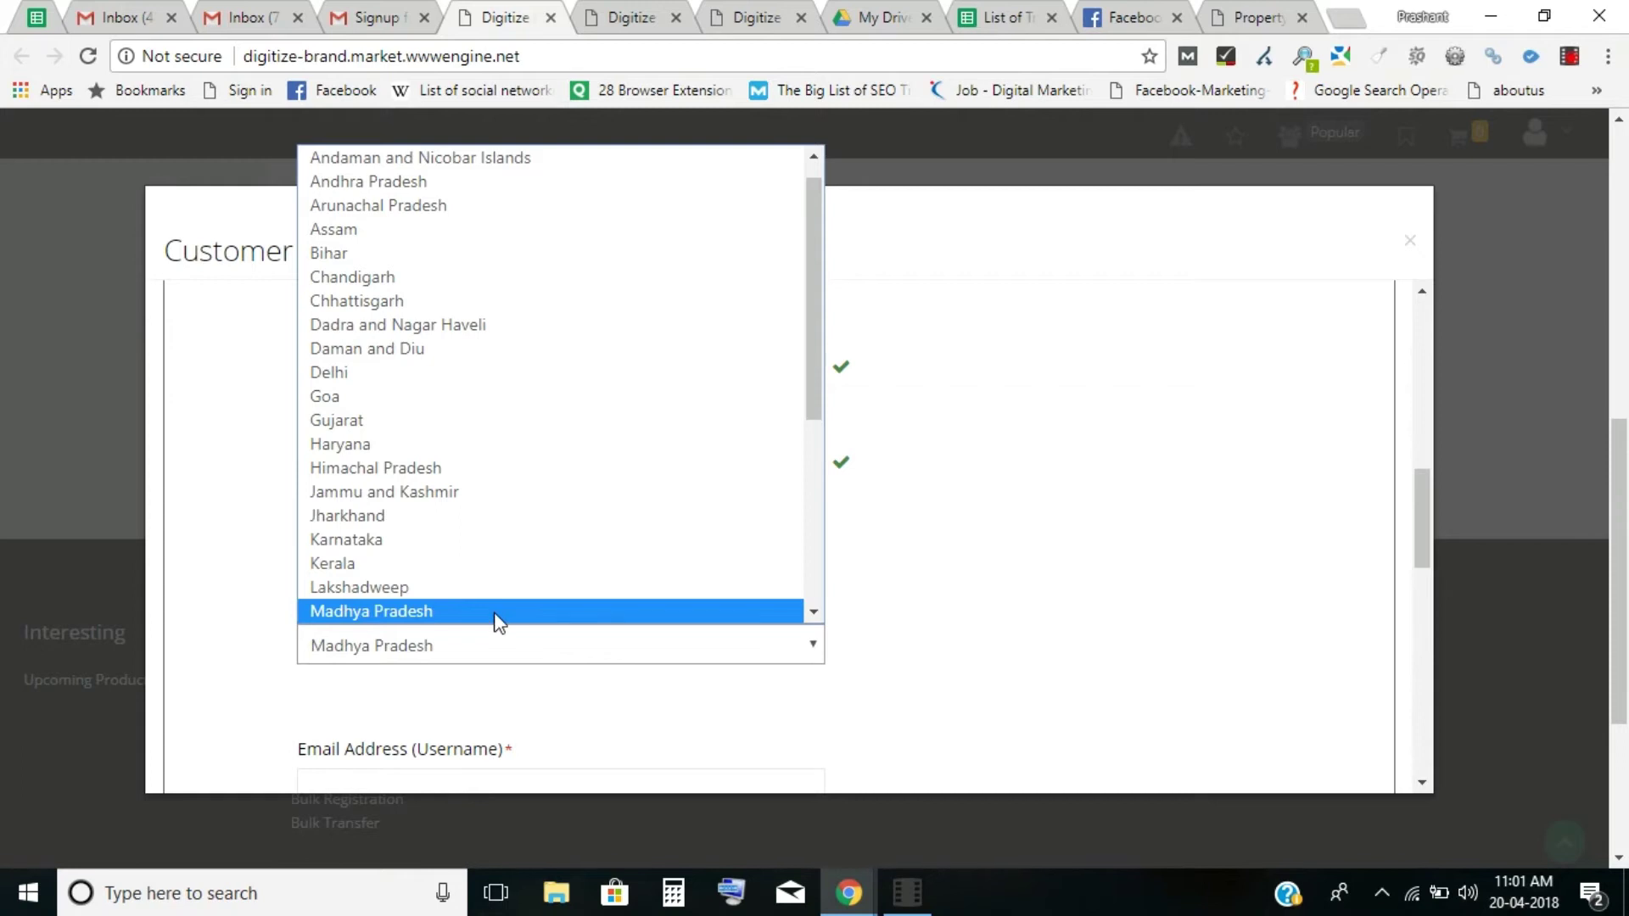
{"action": "key", "text": "m"}
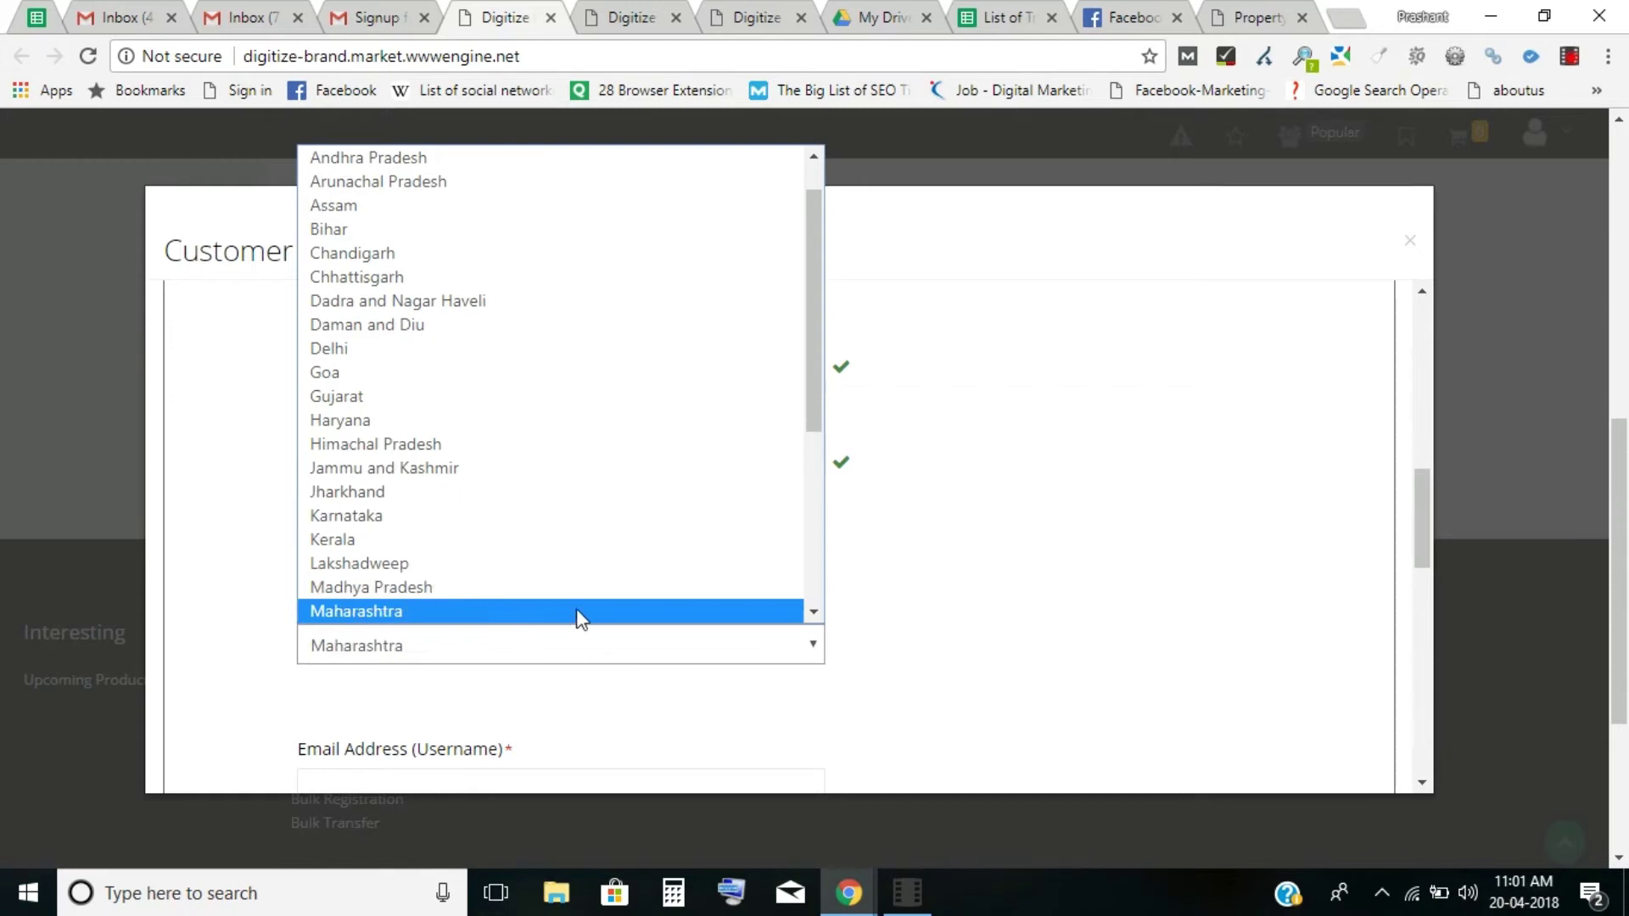
{"action": "left_click", "coordinate": [557, 612]}
{"action": "left_click_drag", "start_coordinate": [1427, 546], "coordinate": [1421, 607]}
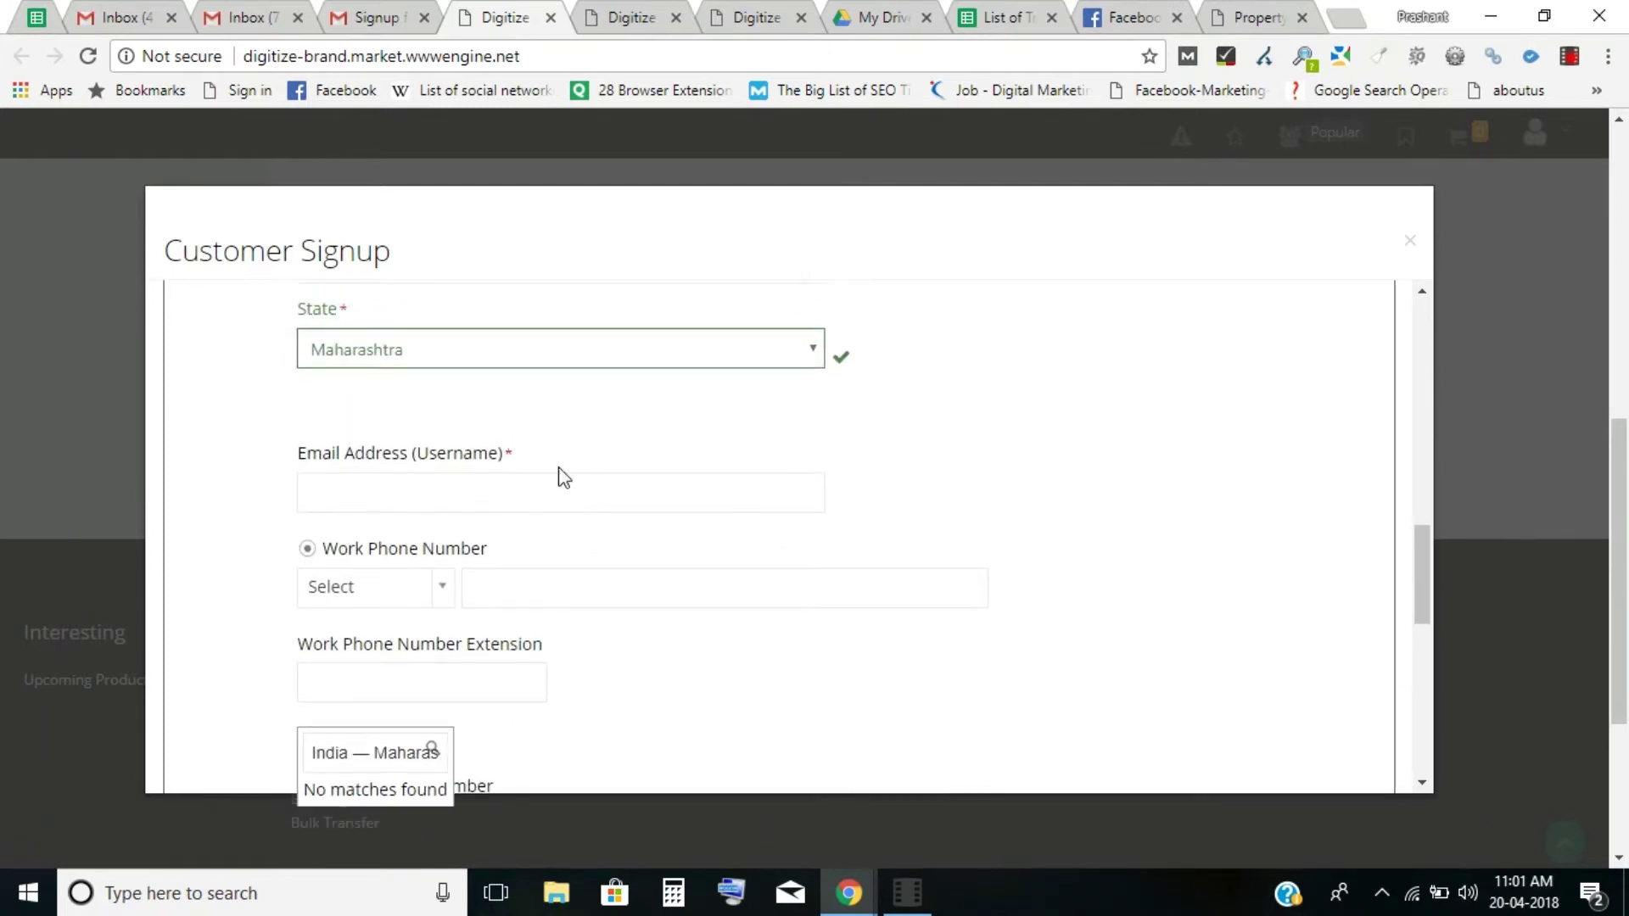
Enter the customer's e-mail address and choose IN as the phone country code.
{"action": "left_click", "coordinate": [468, 489]}
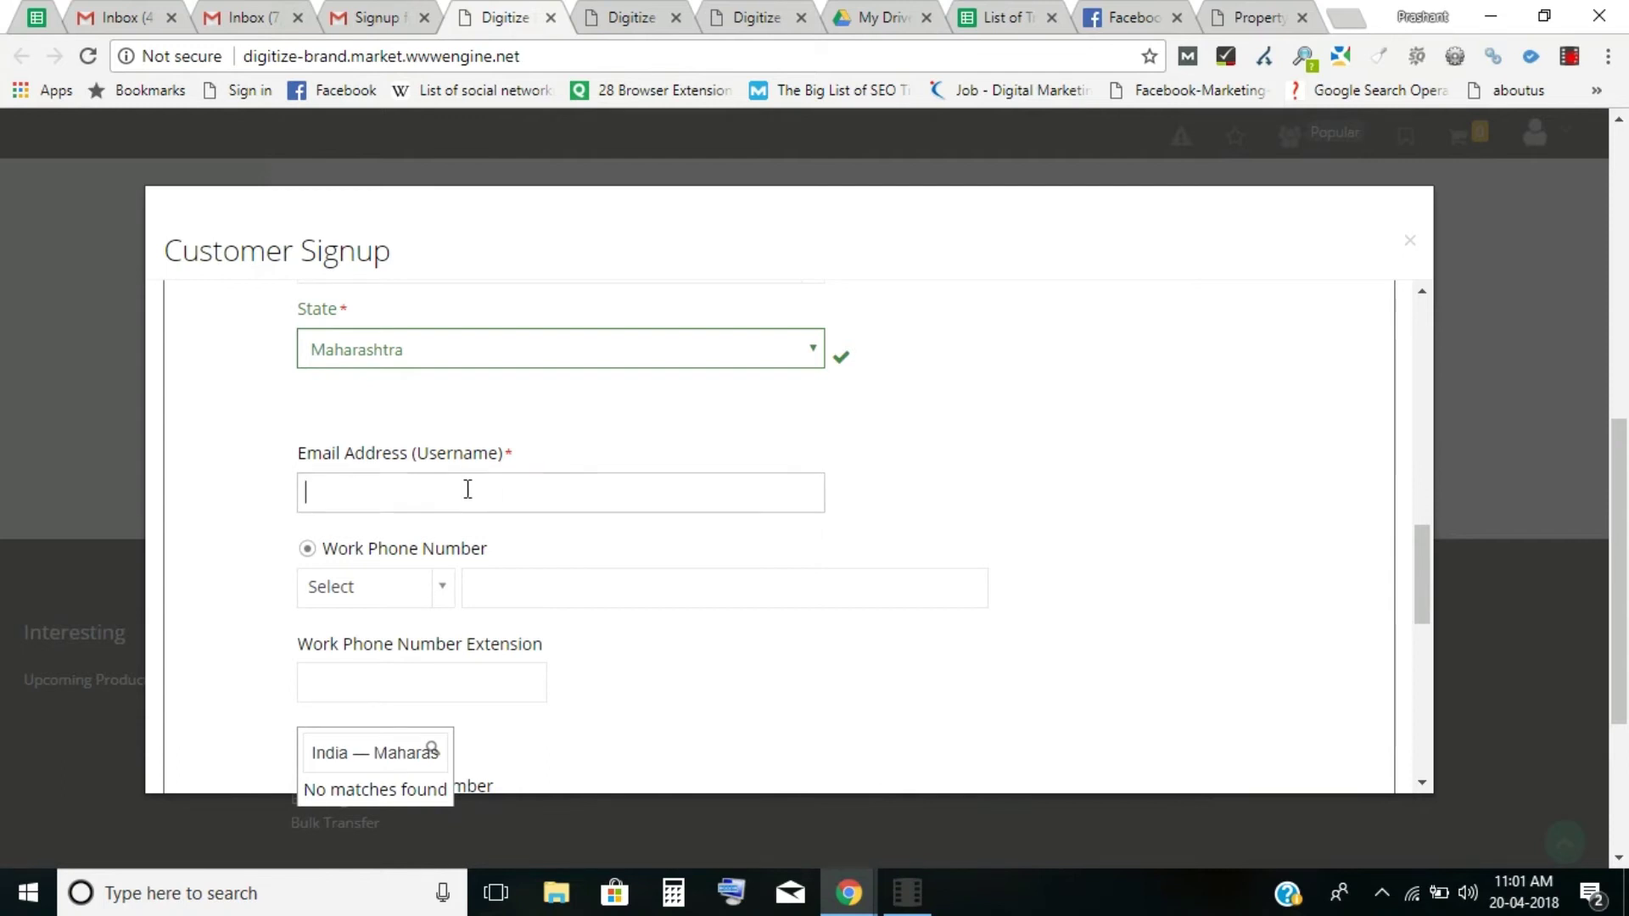
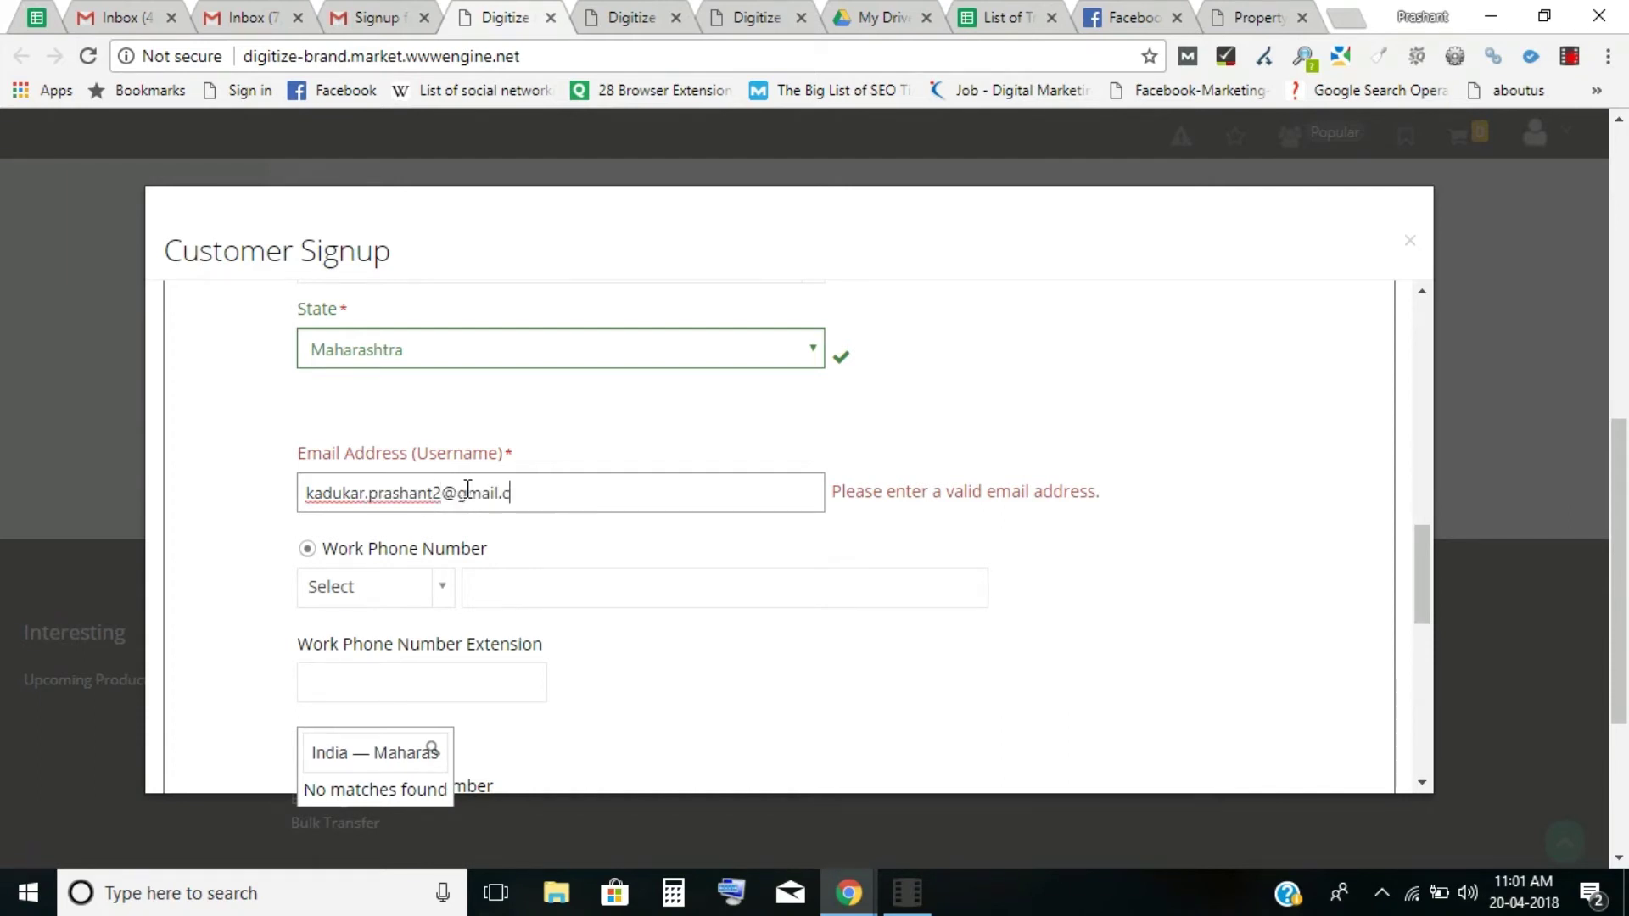
{"action": "left_click", "coordinate": [418, 593]}
{"action": "type", "text": "indi"}
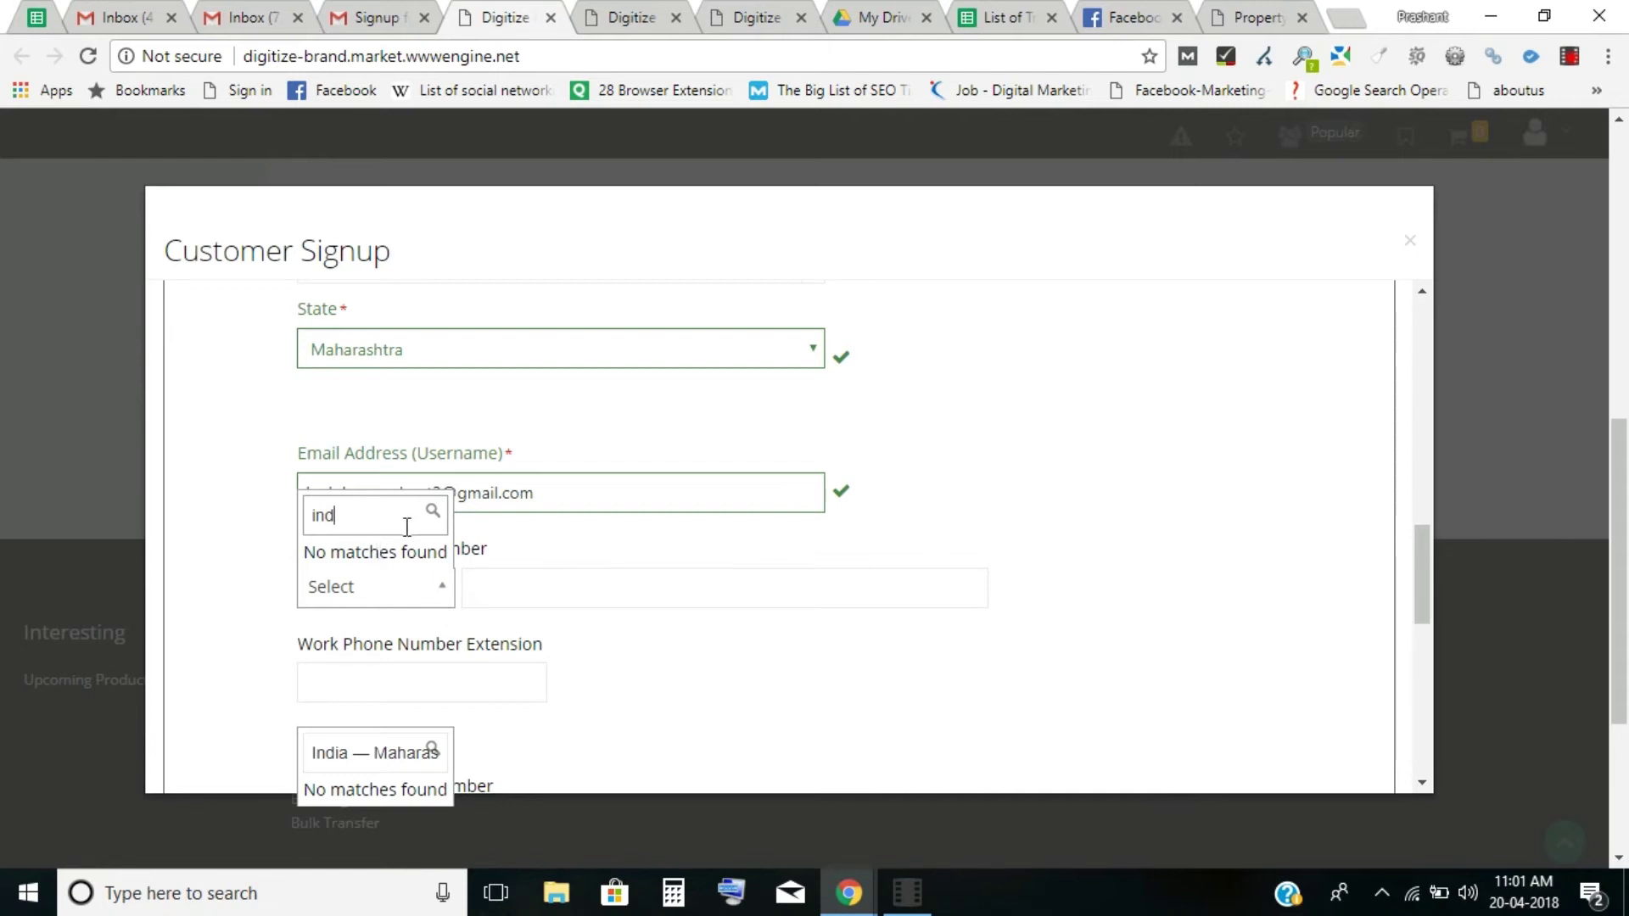
{"action": "key", "text": "BackSpace"}
{"action": "key", "text": "BackSpace"}
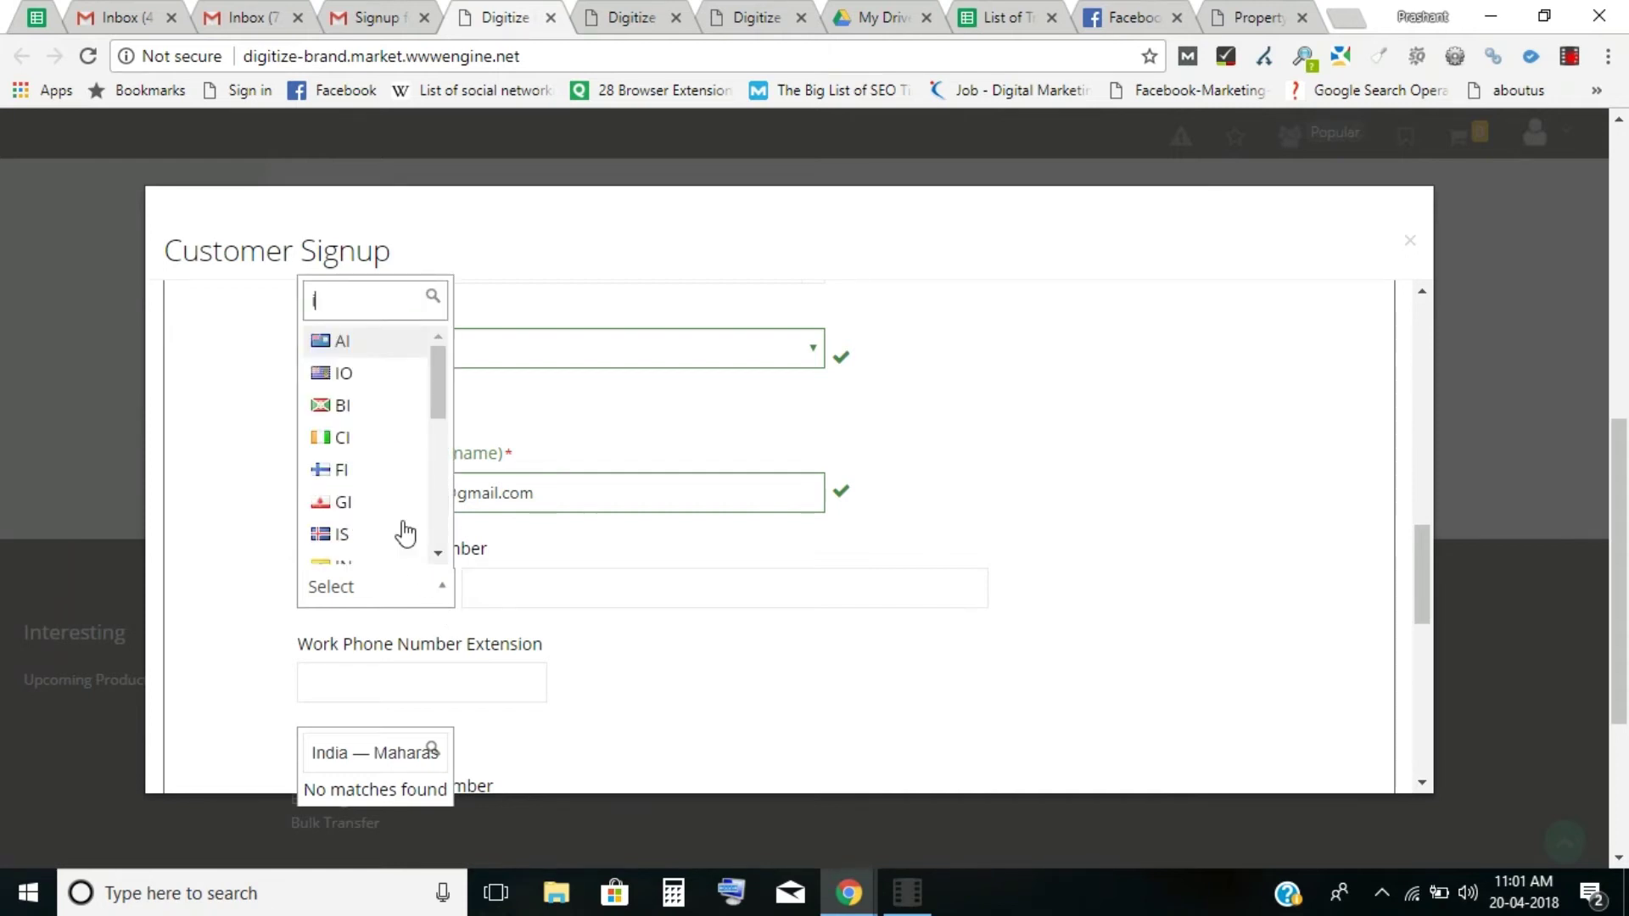
{"action": "type", "text": "n"}
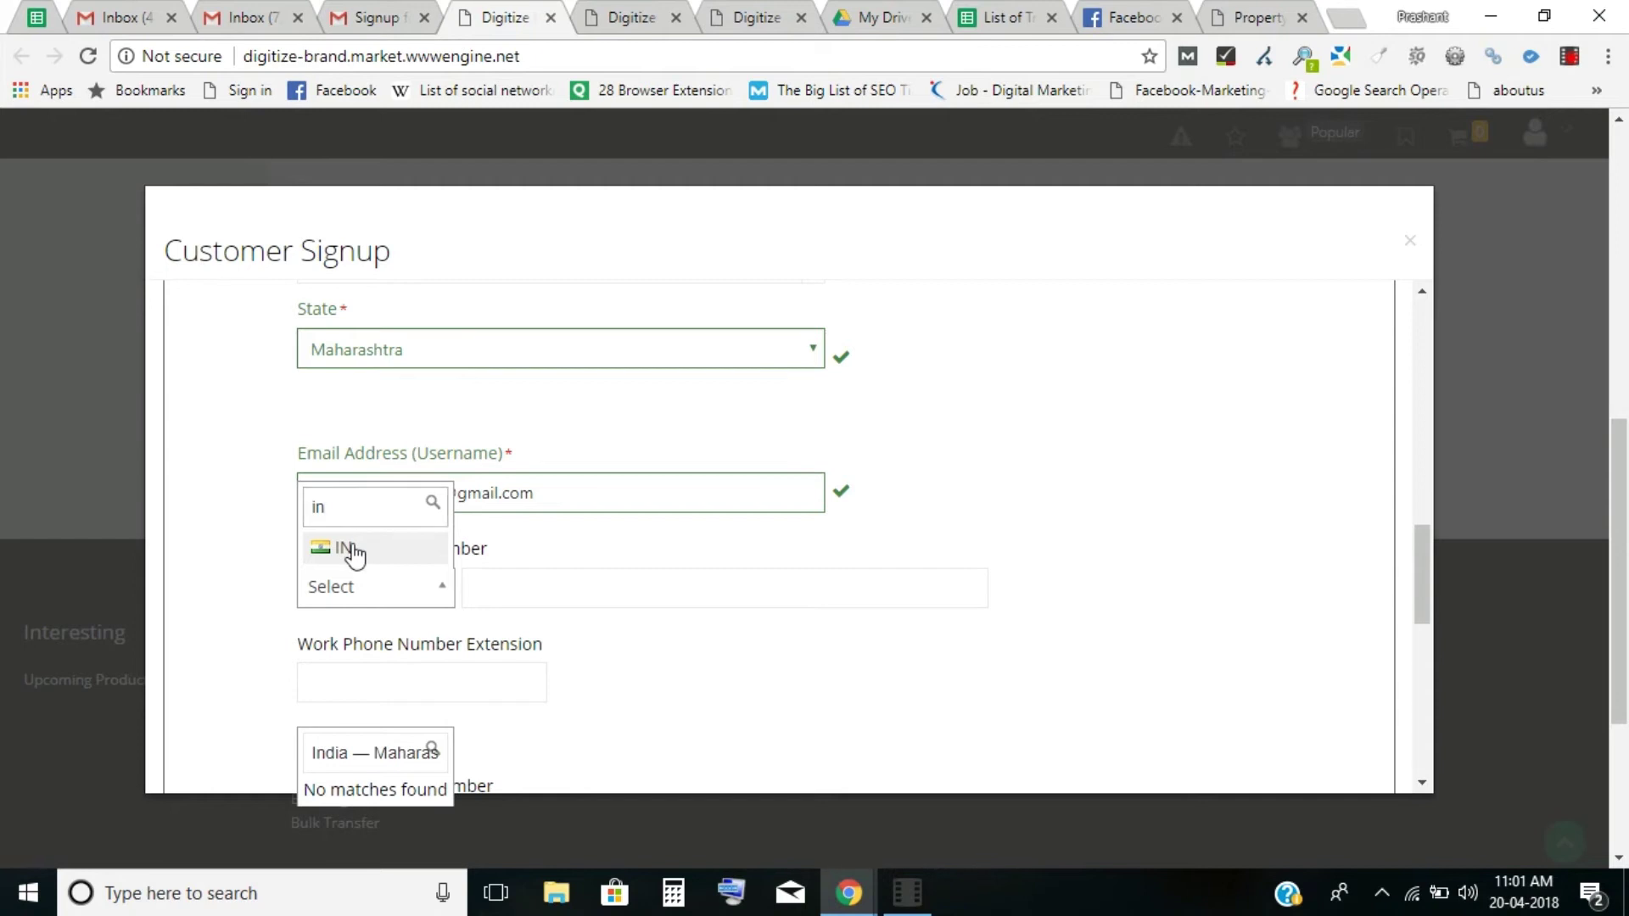
{"action": "left_click", "coordinate": [346, 548]}
Type the customer's work phone number and dismiss the empty dropdown.
{"action": "left_click", "coordinate": [528, 594]}
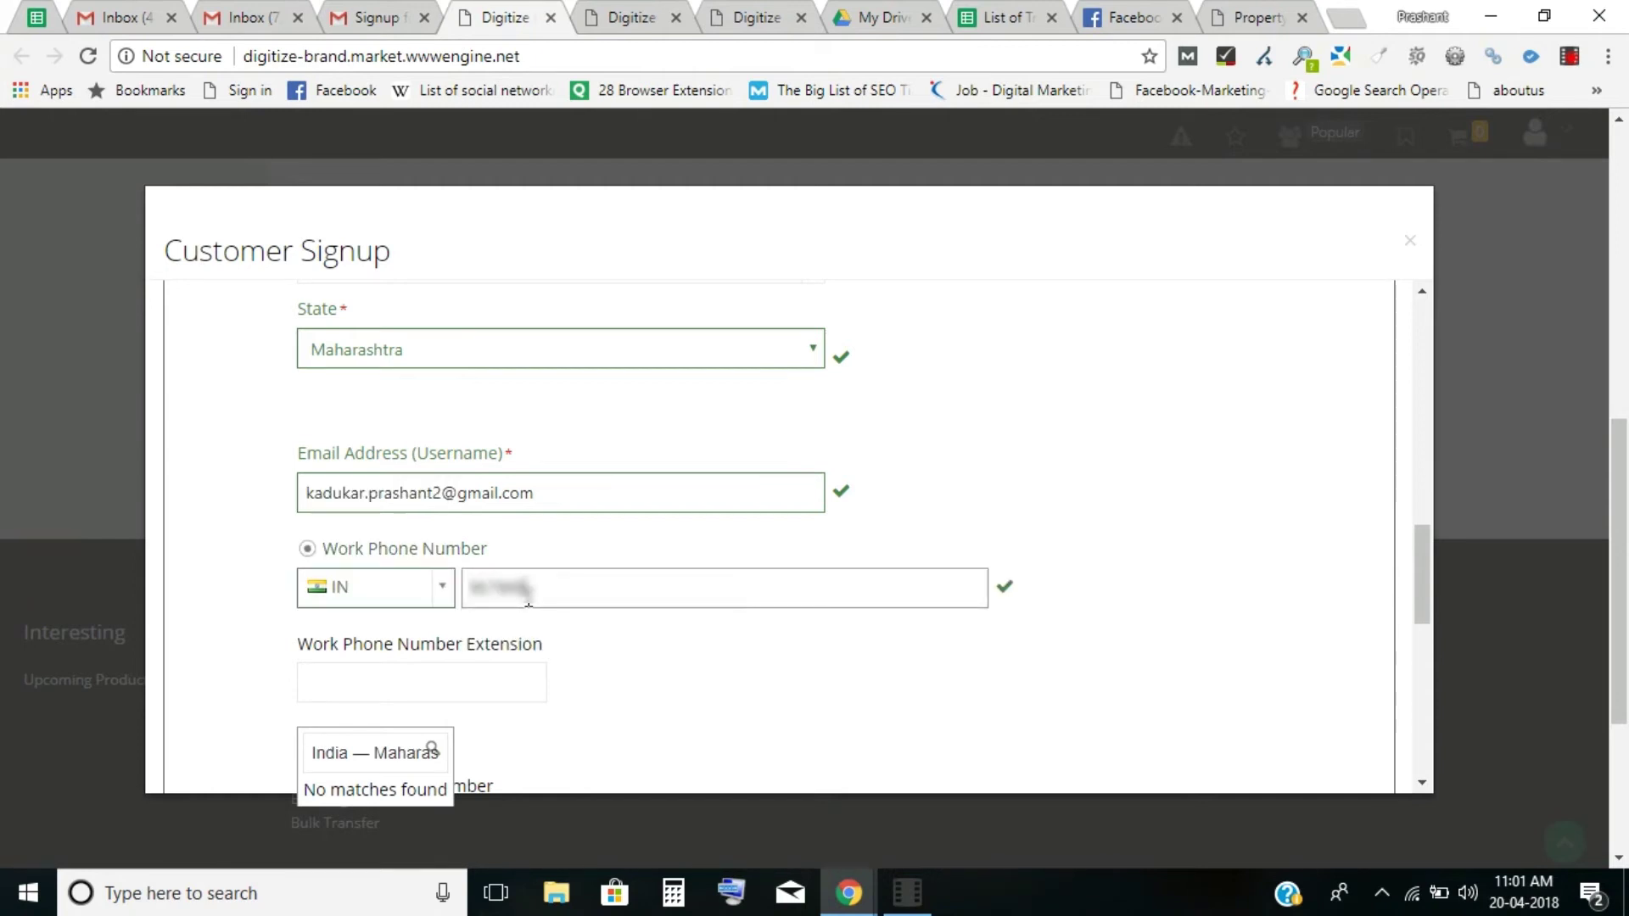
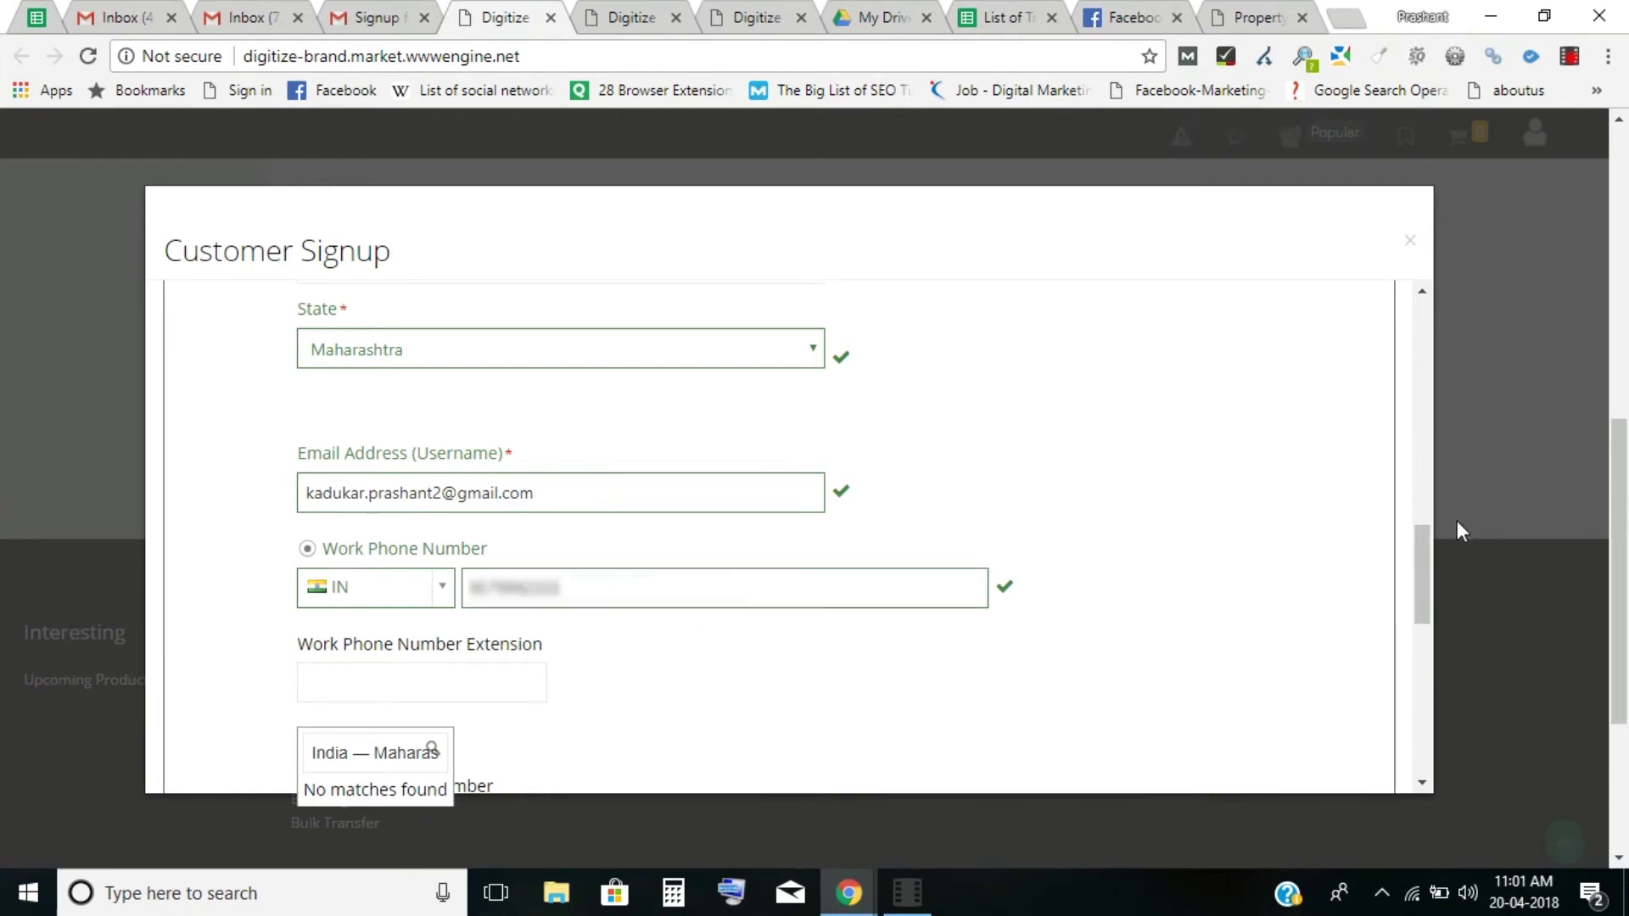
{"action": "left_click_drag", "start_coordinate": [1415, 551], "coordinate": [1345, 607]}
{"action": "left_click", "coordinate": [374, 479]}
{"action": "left_click", "coordinate": [435, 568]}
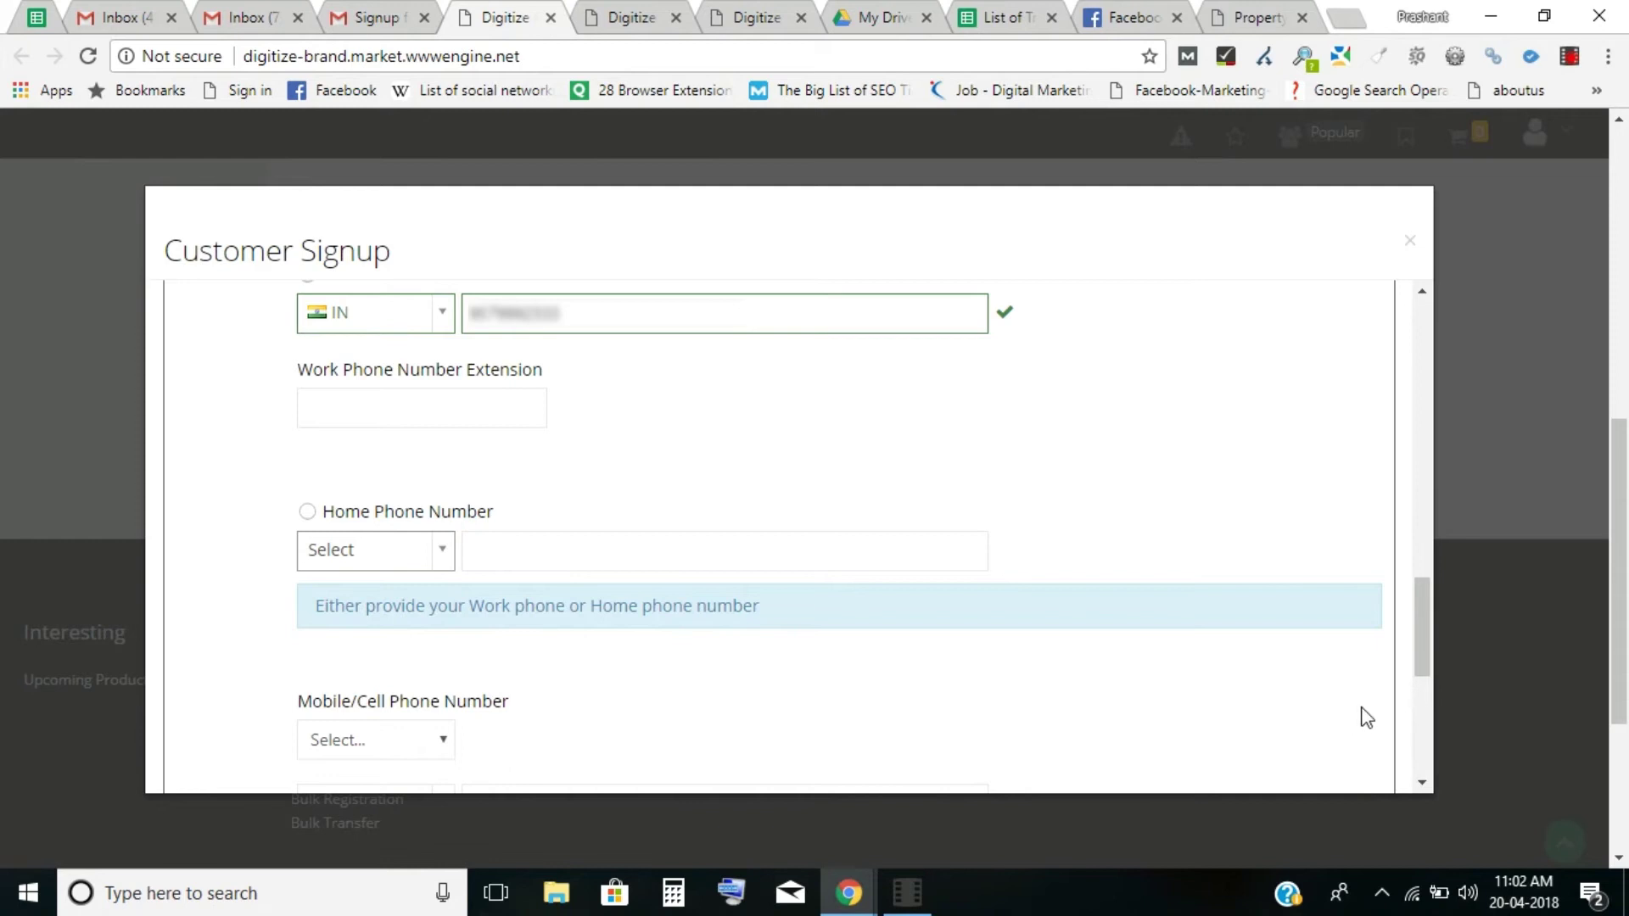
{"action": "left_click_drag", "start_coordinate": [1431, 653], "coordinate": [1428, 699]}
Set the mobile make to Android with IN country code and enter the customer's mobile number.
{"action": "left_click", "coordinate": [417, 432]}
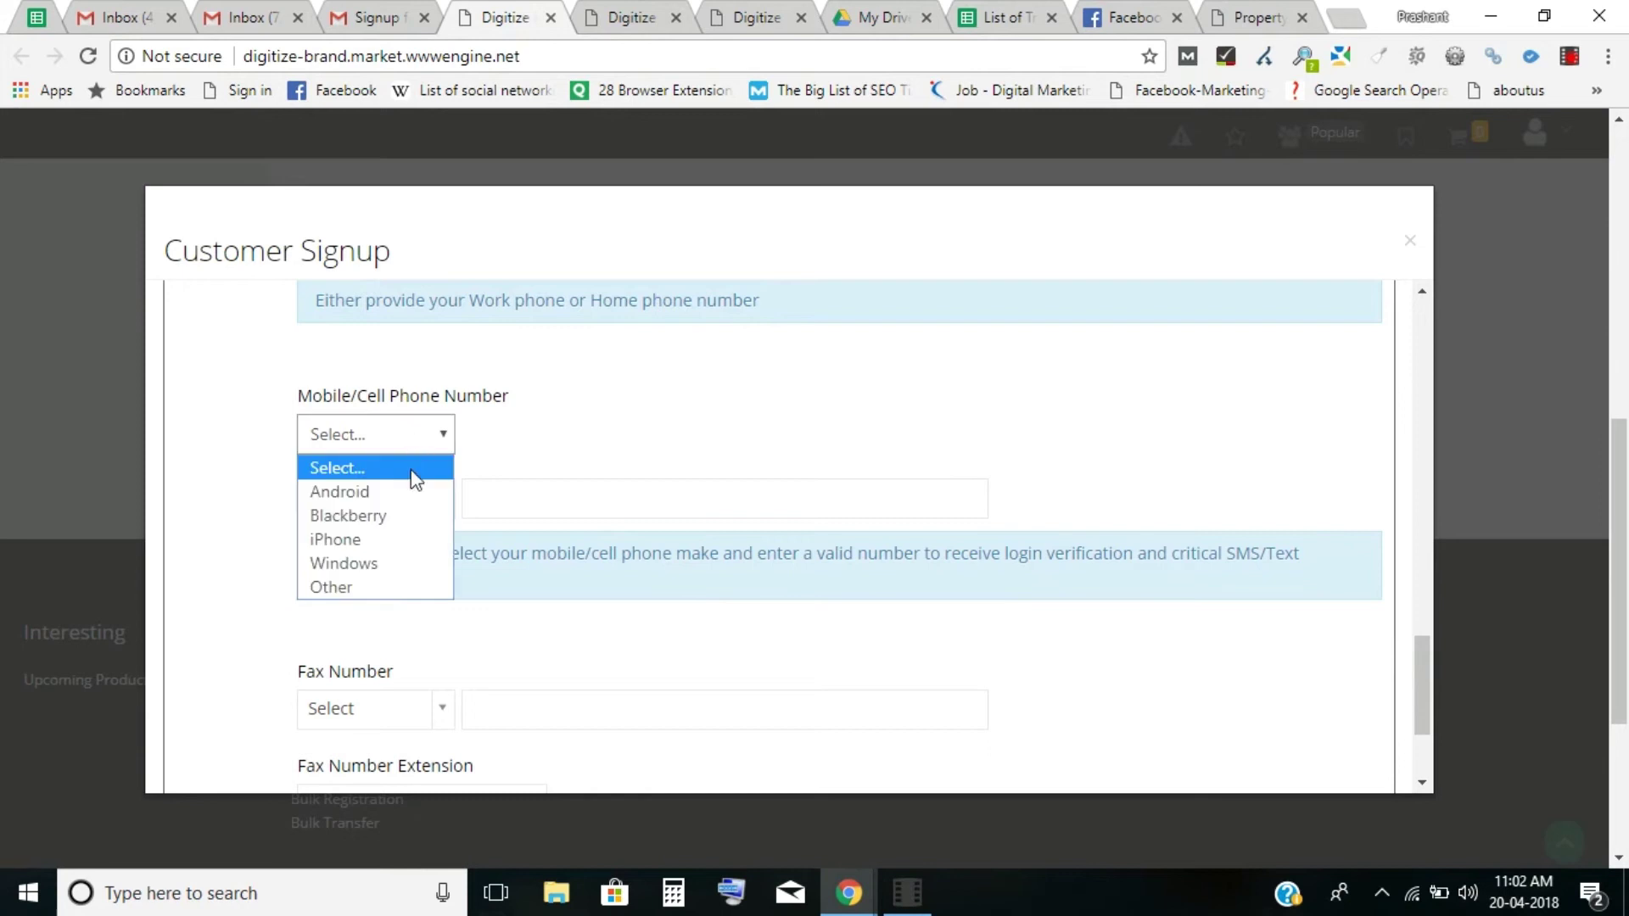
{"action": "left_click", "coordinate": [408, 491]}
{"action": "left_click", "coordinate": [399, 506]}
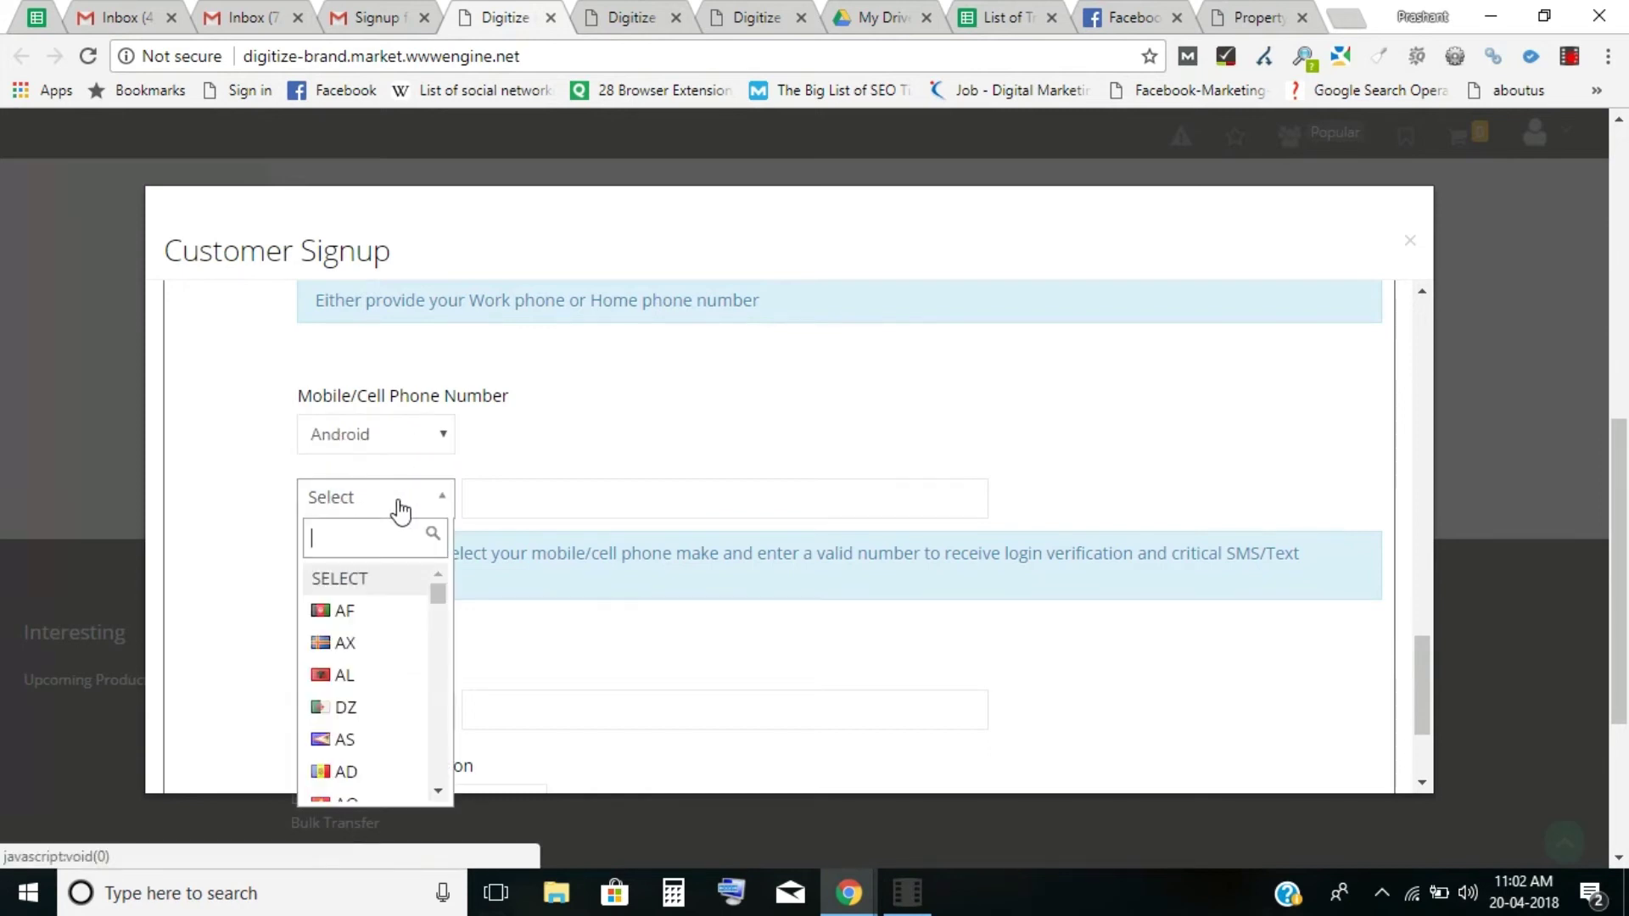
{"action": "type", "text": "in"}
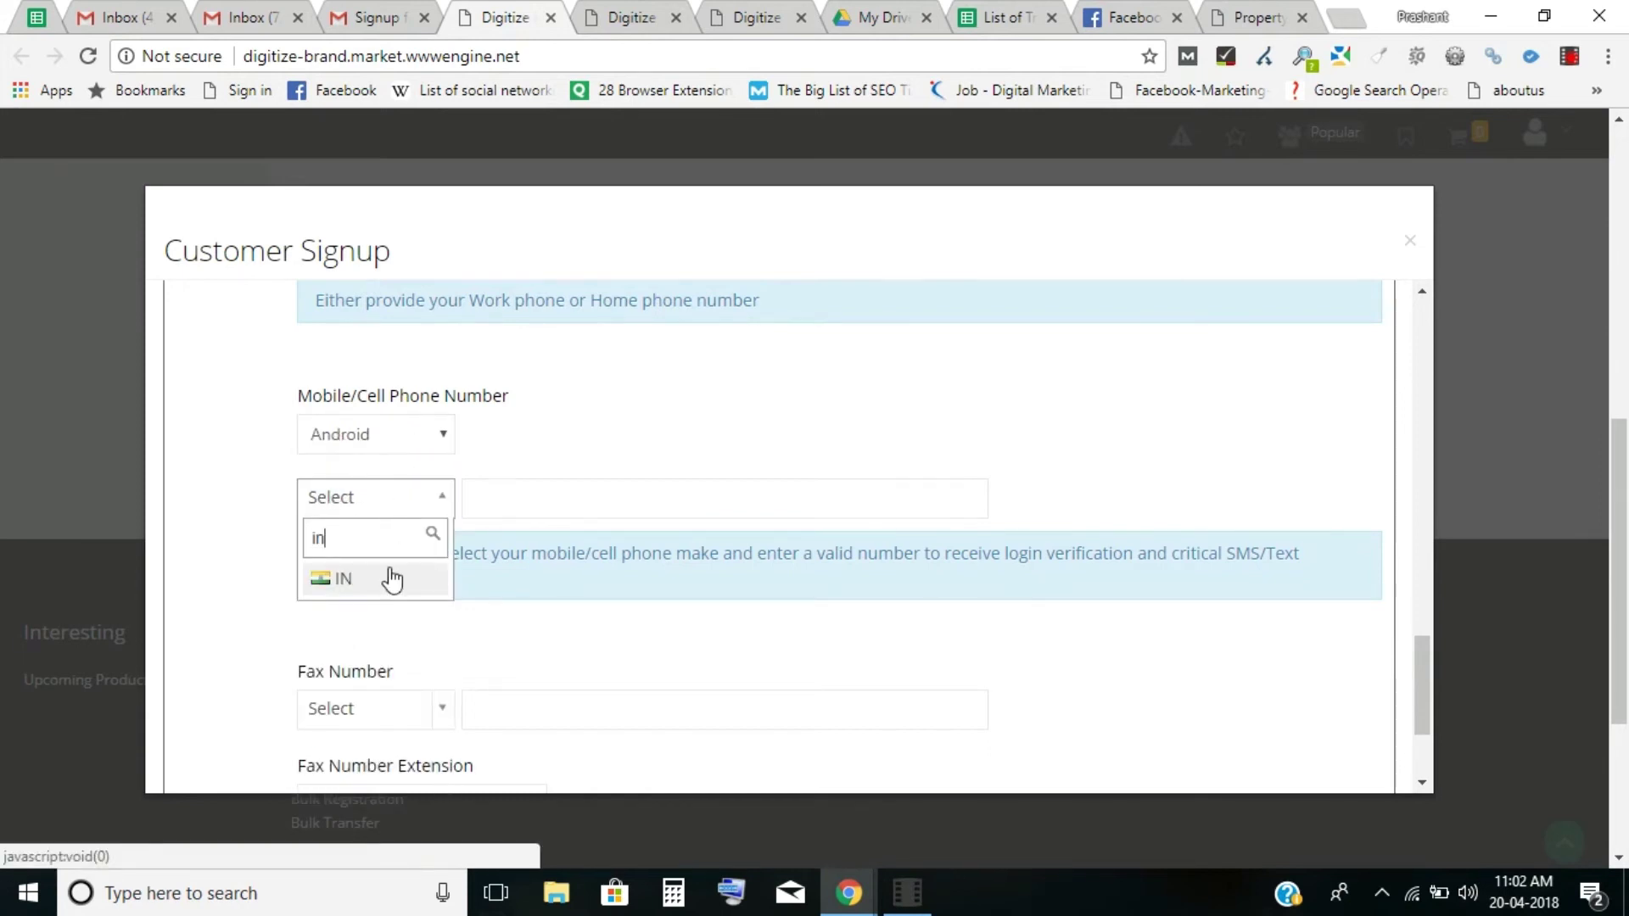
{"action": "left_click", "coordinate": [390, 575]}
{"action": "left_click", "coordinate": [601, 500]}
{"action": "type", "text": "987654"}
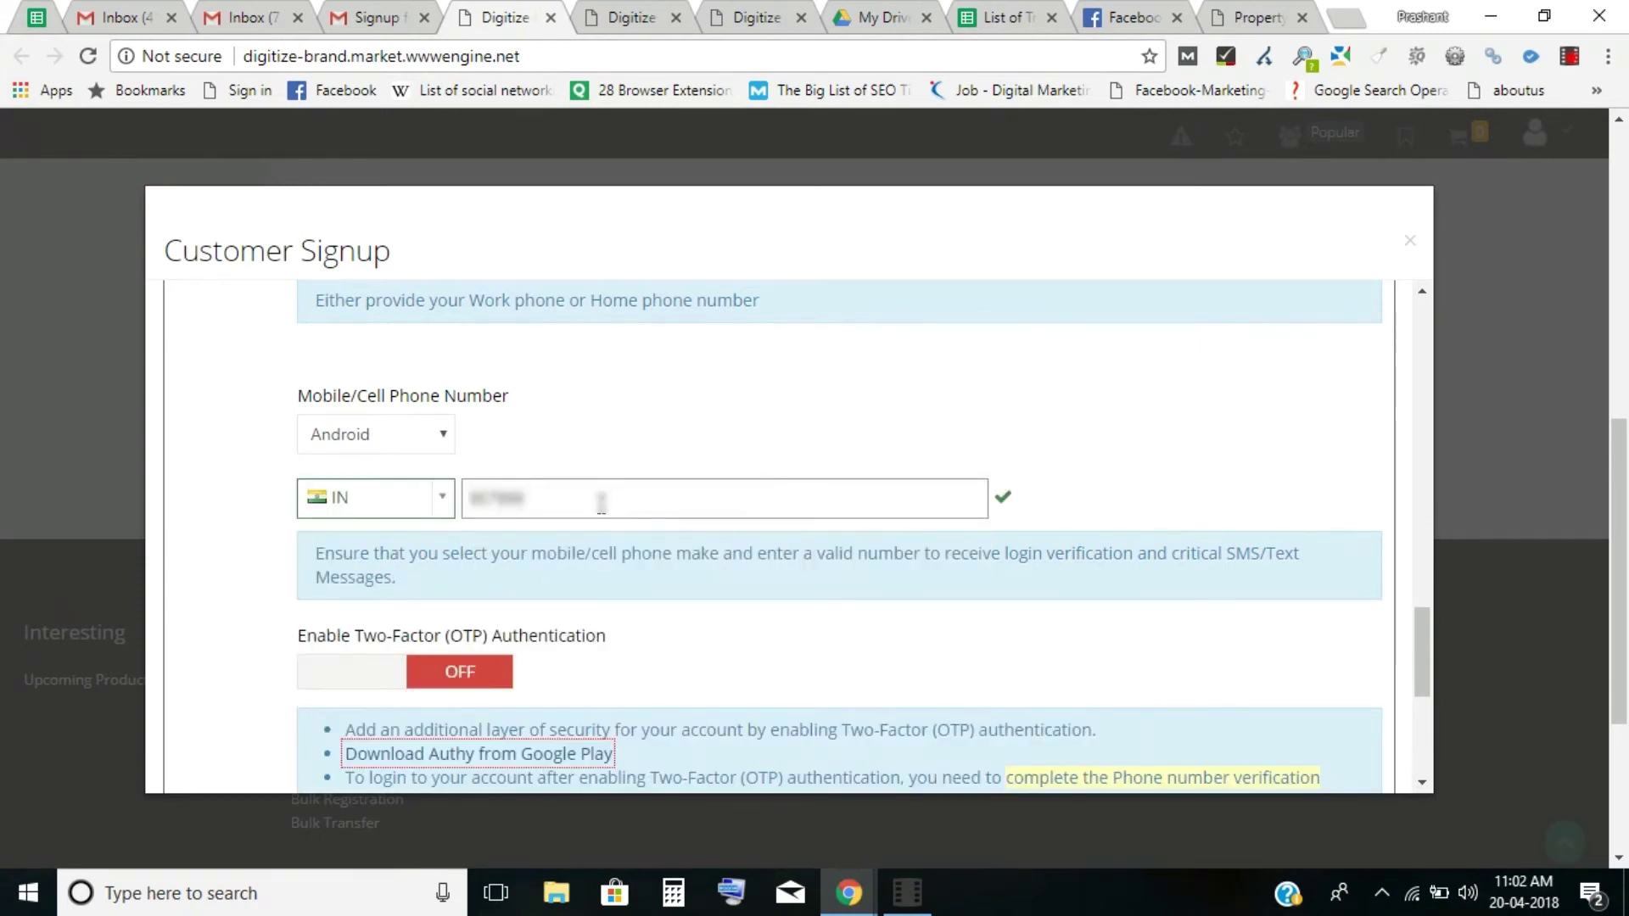
{"action": "type", "text": "3210"}
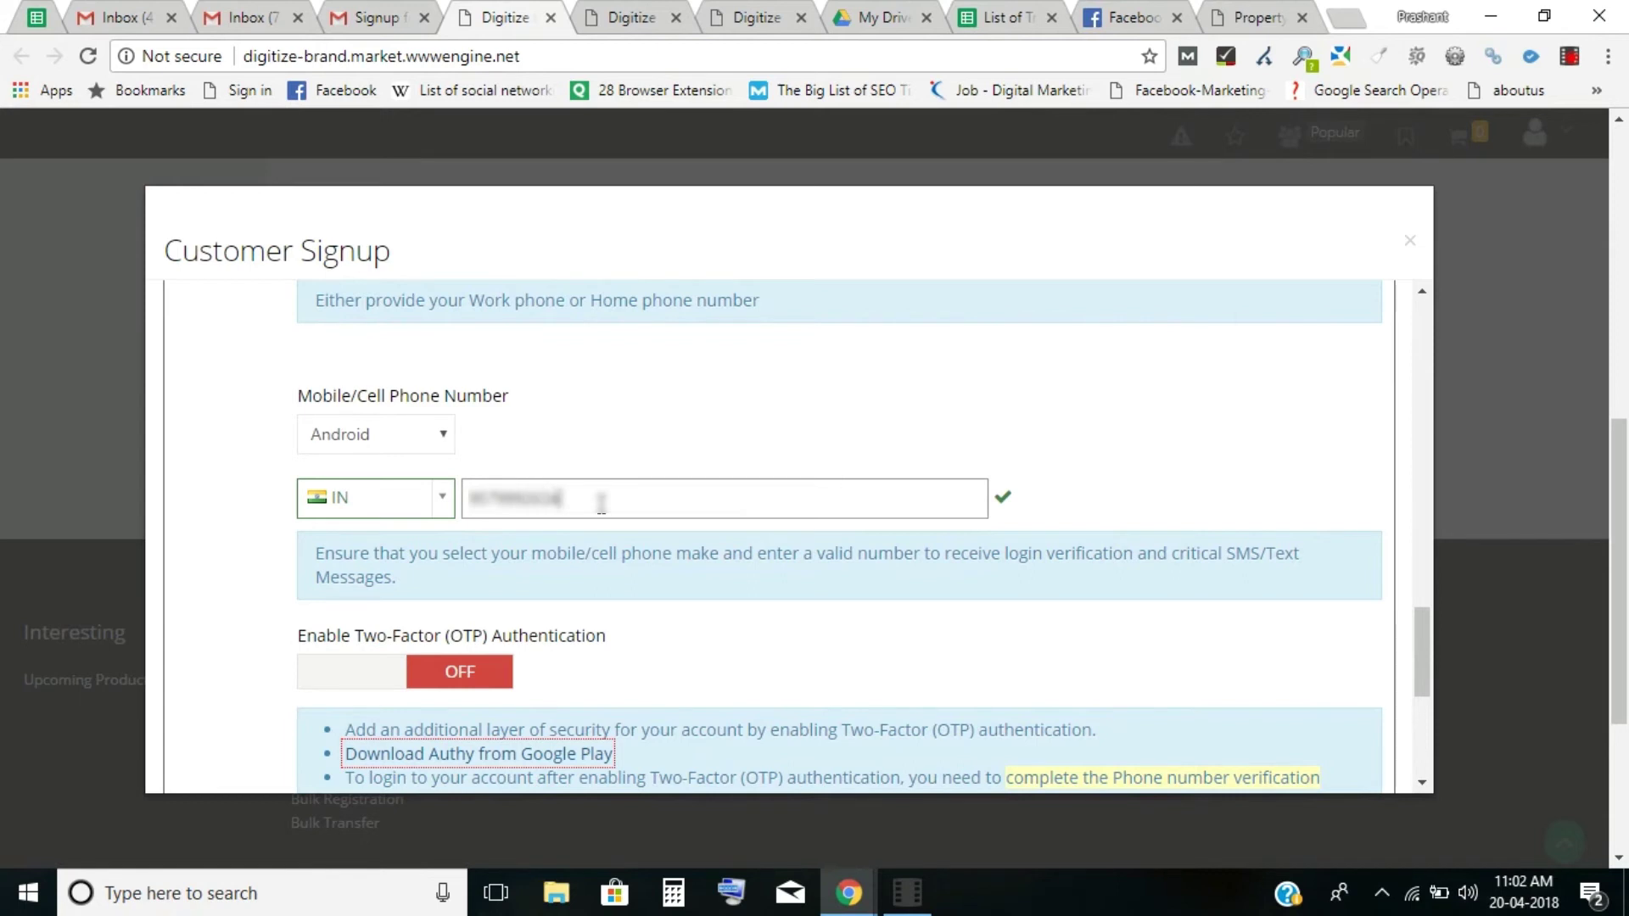
{"action": "left_click", "coordinate": [613, 544]}
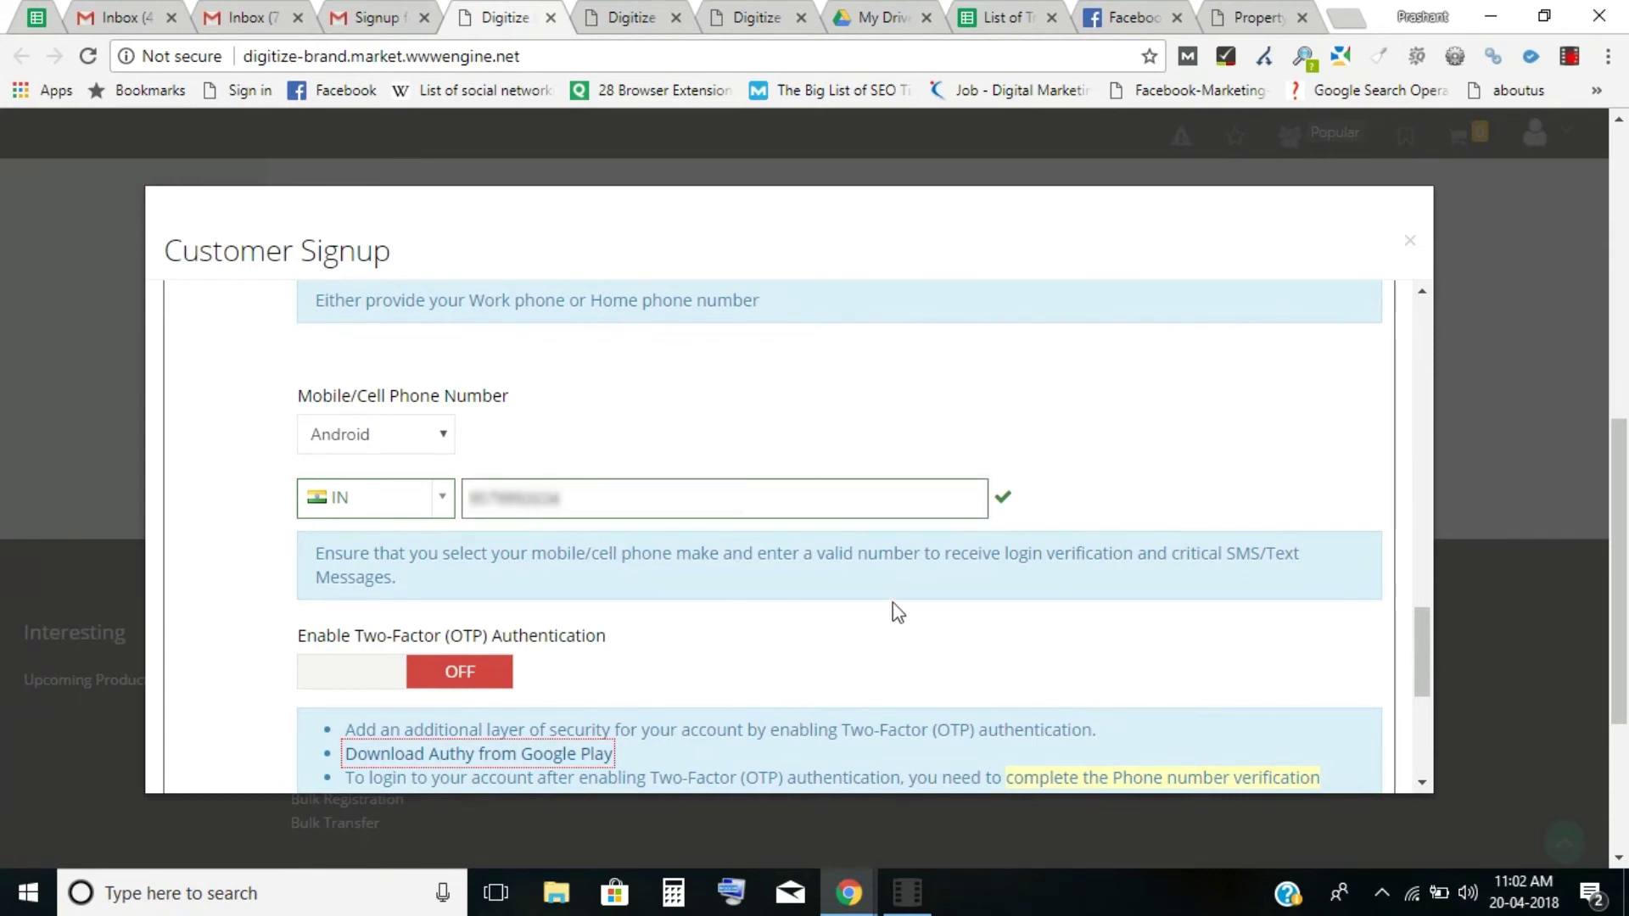
{"action": "left_click_drag", "start_coordinate": [1423, 648], "coordinate": [1423, 728]}
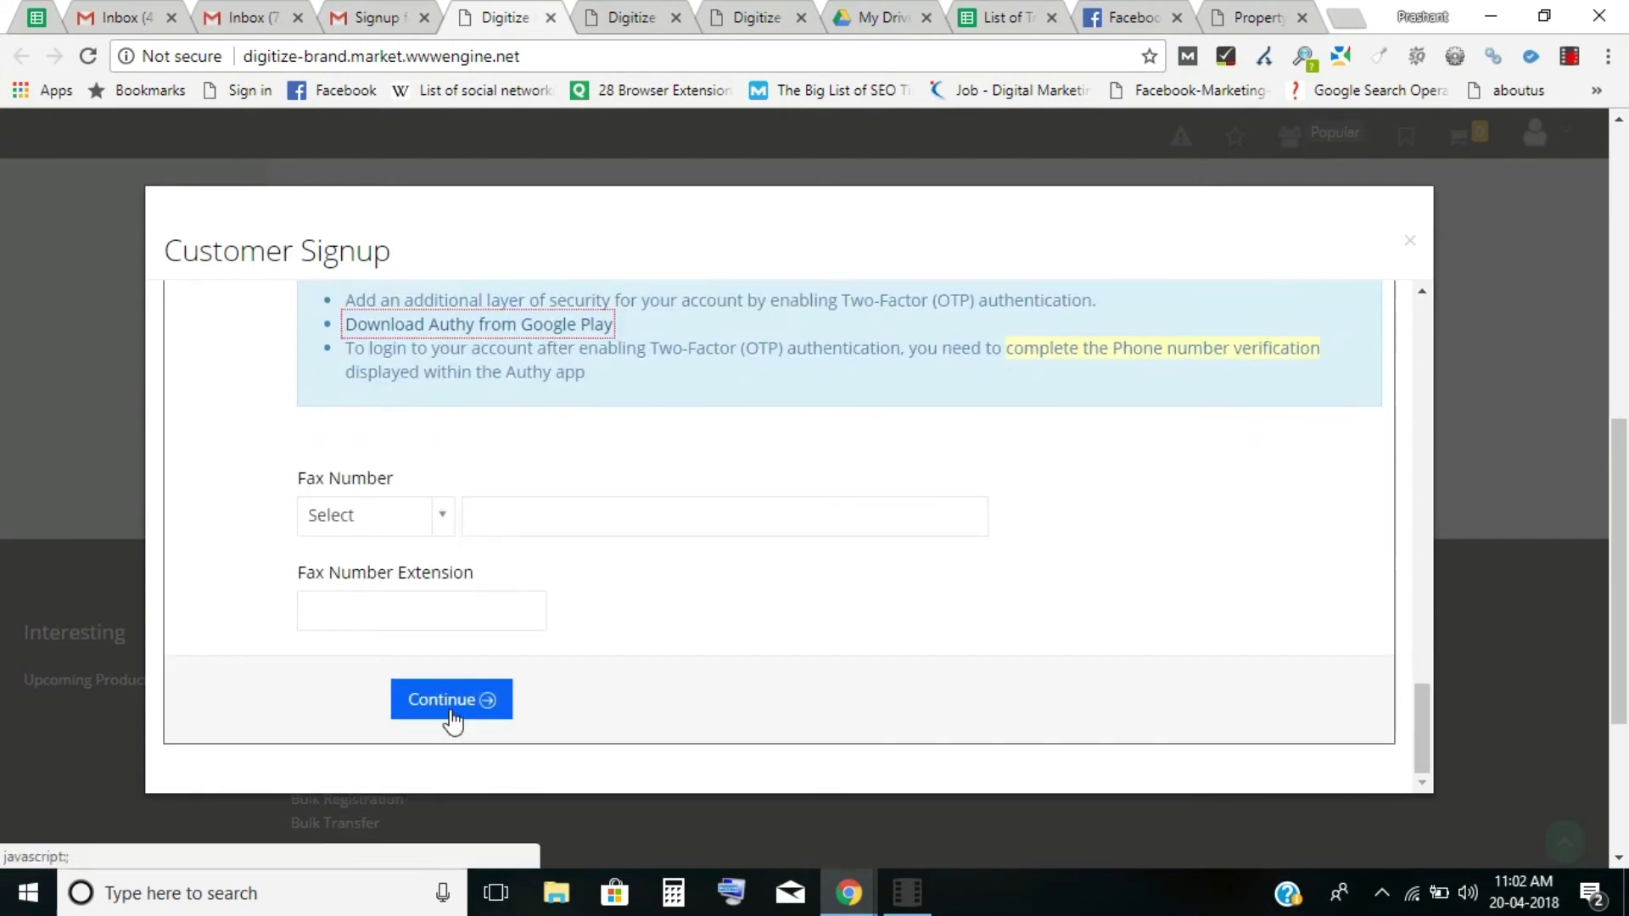
Continue to Account Security Measures and enter the account password and its confirmation.
{"action": "left_click", "coordinate": [451, 711]}
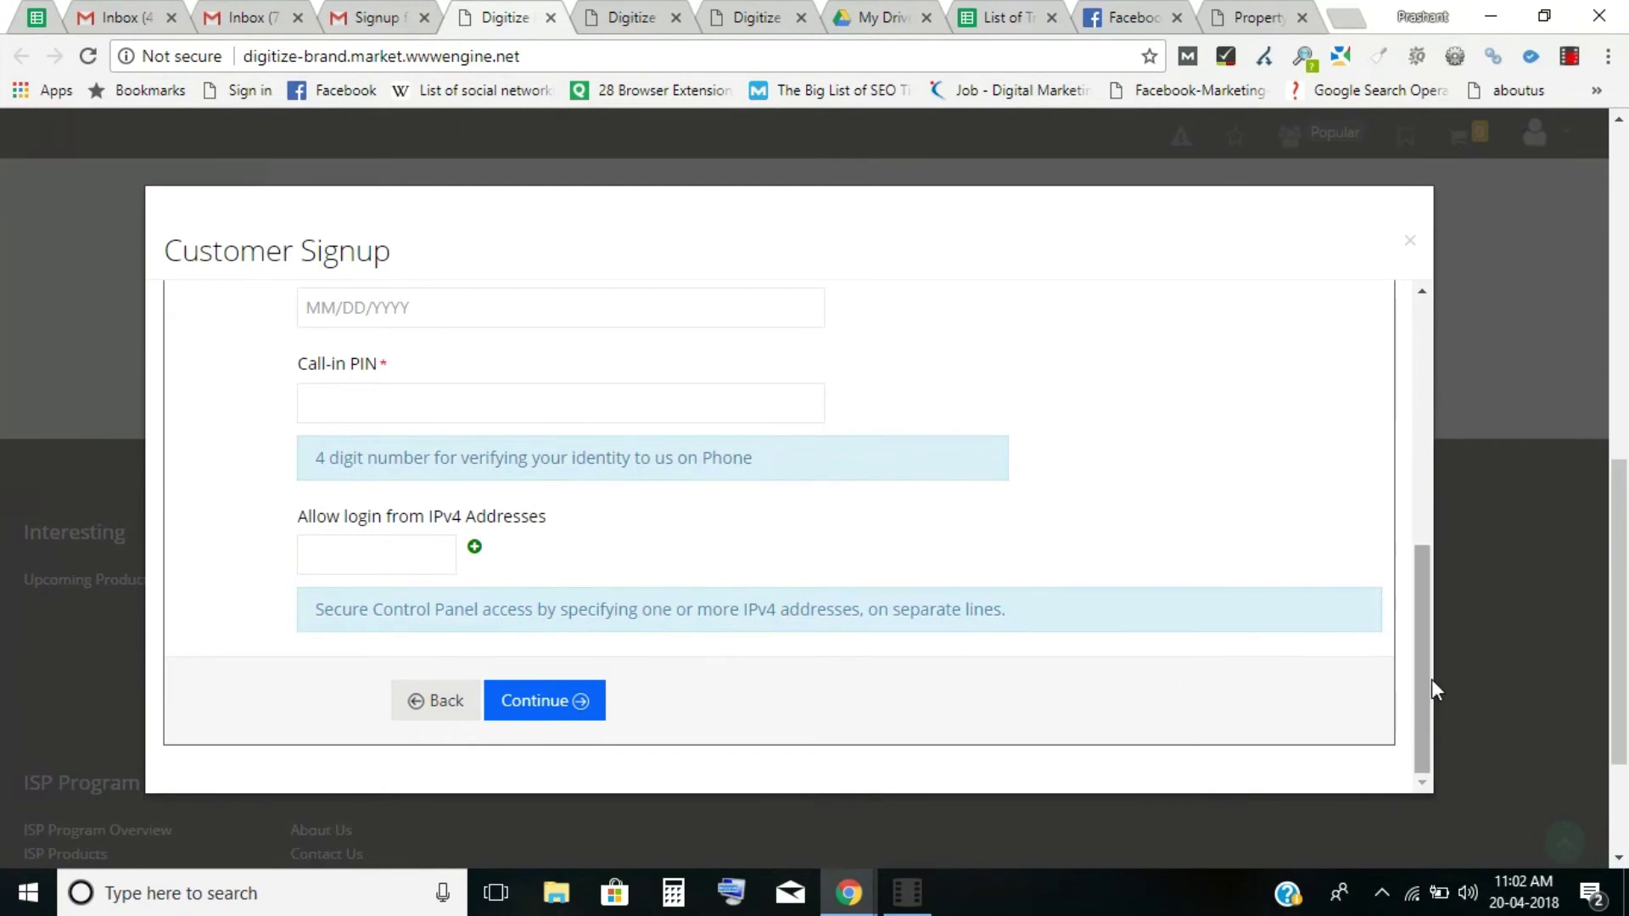
{"action": "left_click_drag", "start_coordinate": [1427, 680], "coordinate": [1410, 464]}
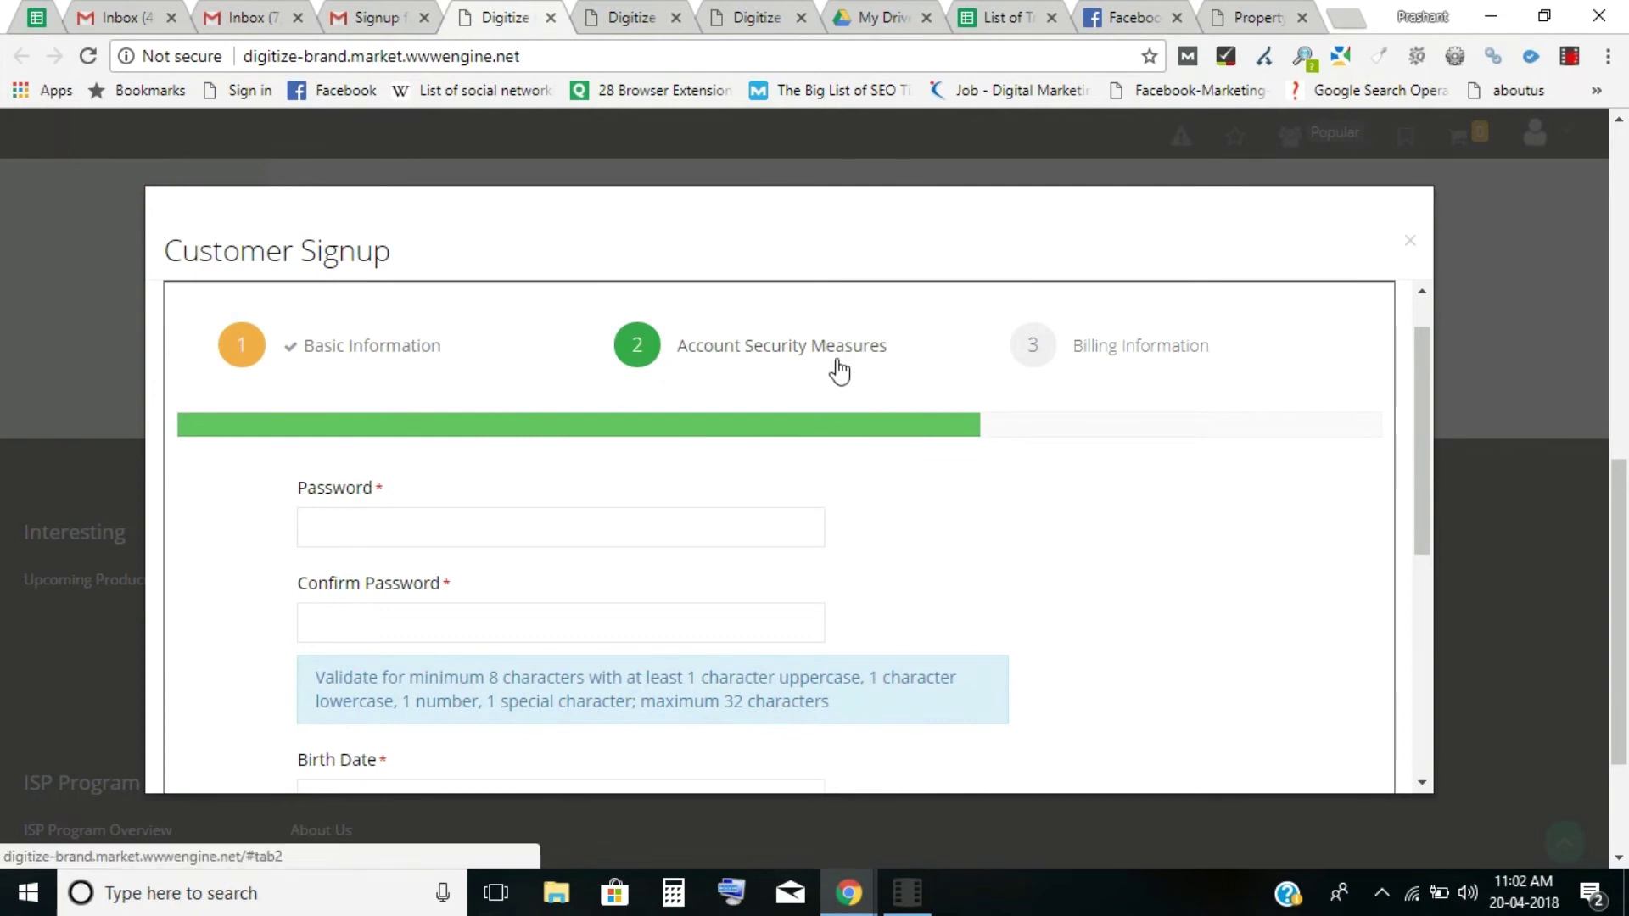
{"action": "left_click", "coordinate": [444, 543]}
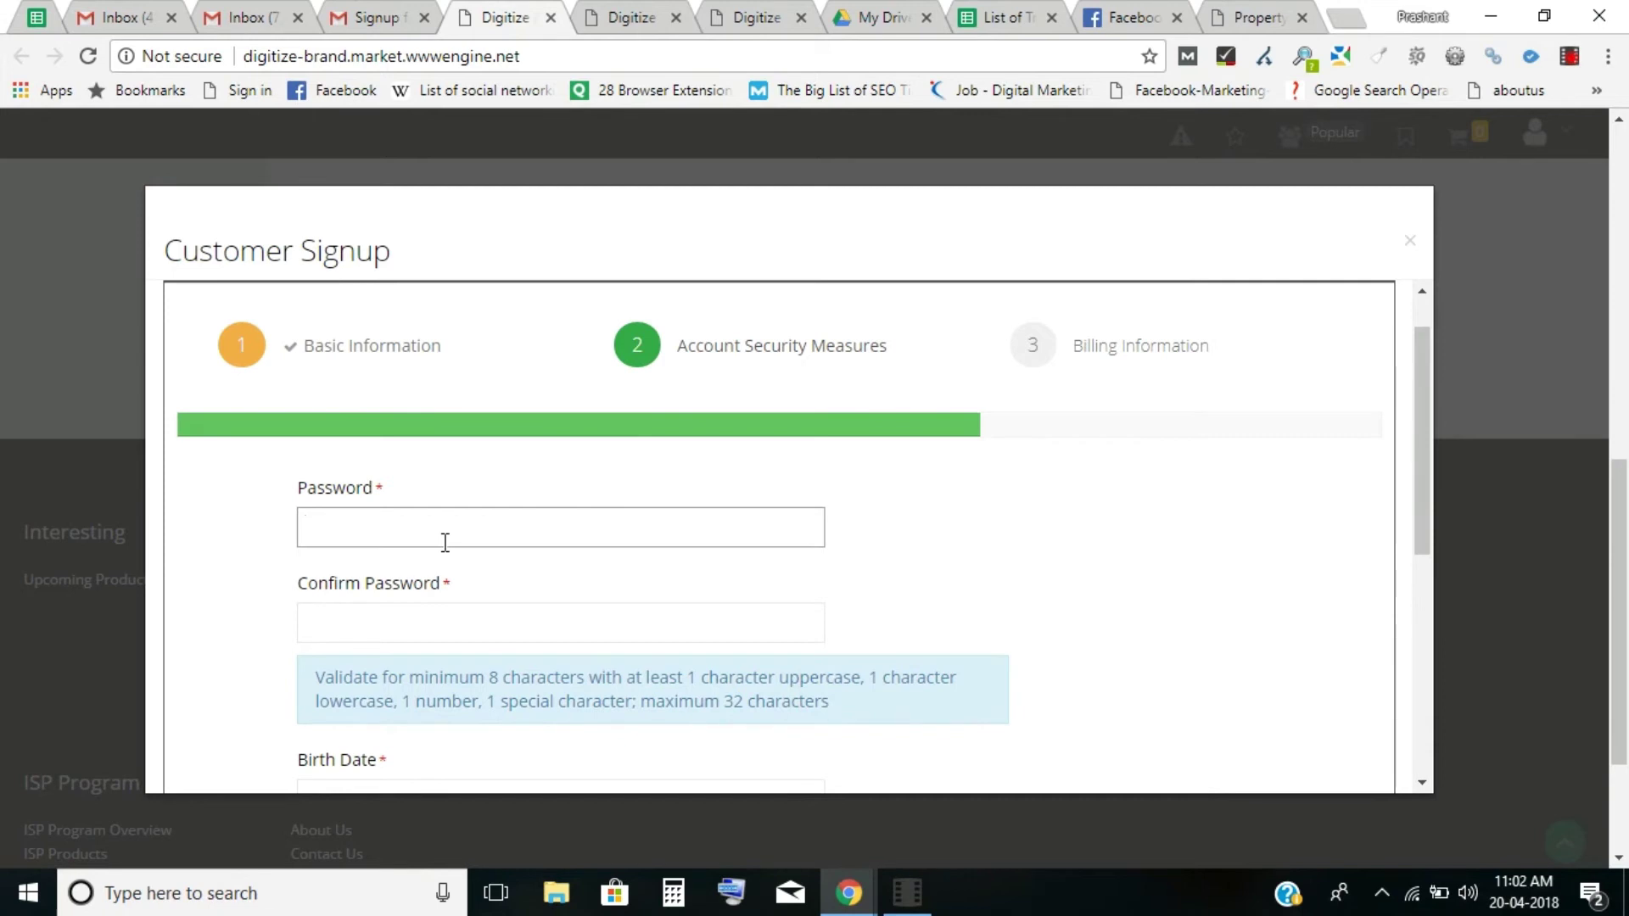
{"action": "type", "text": "••••••••"}
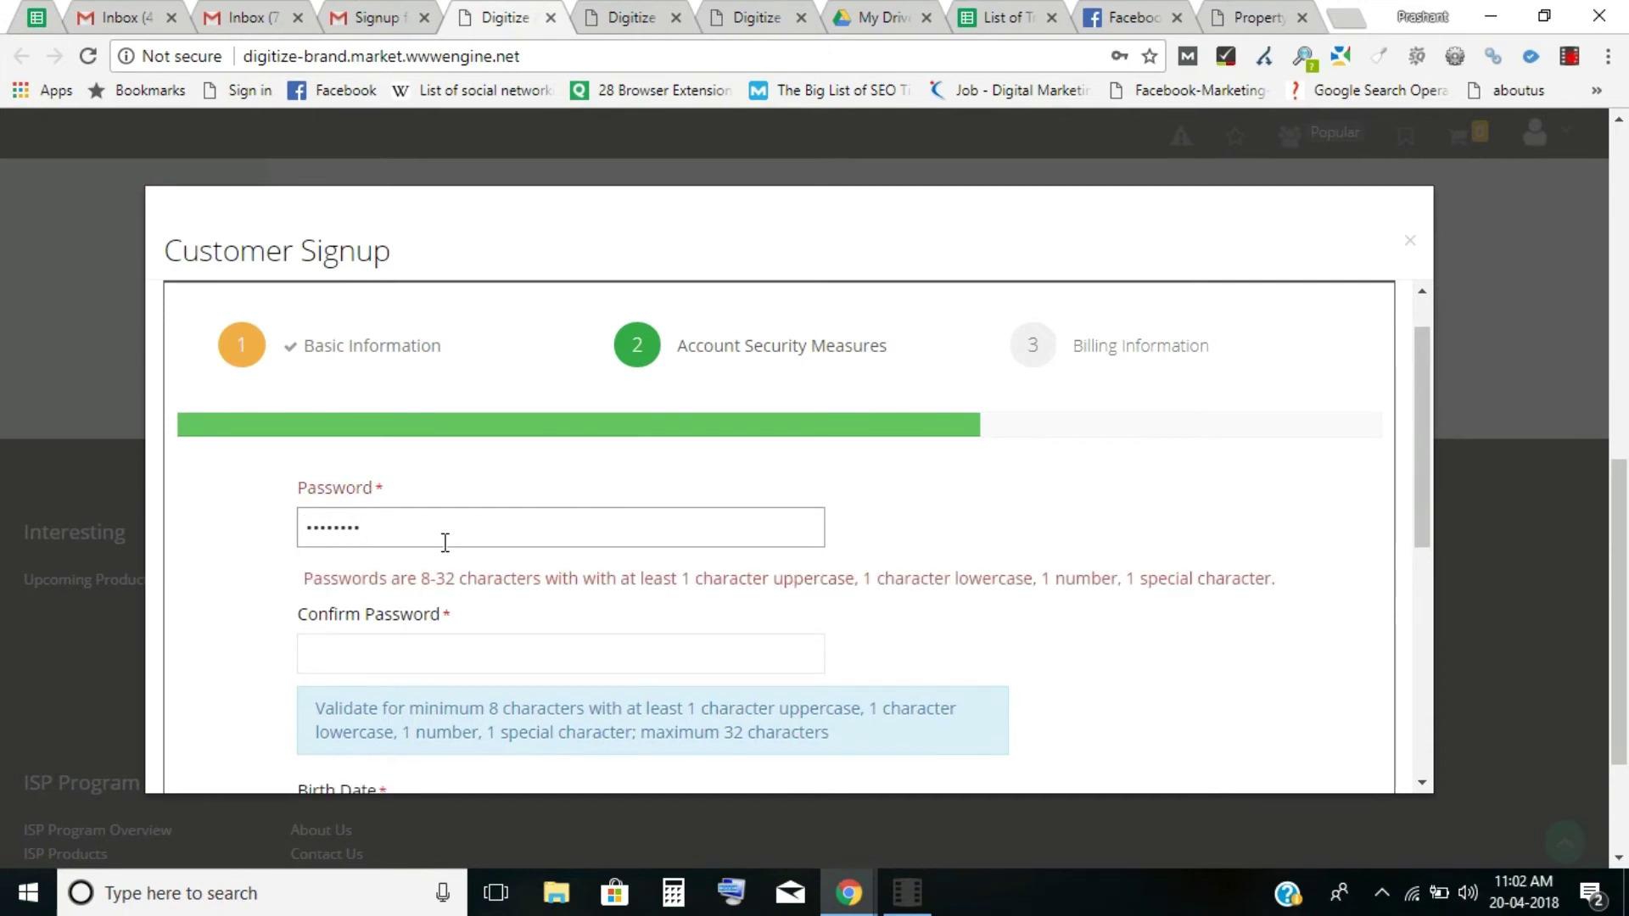
{"action": "type", "text": "•••"}
{"action": "left_click", "coordinate": [448, 624]}
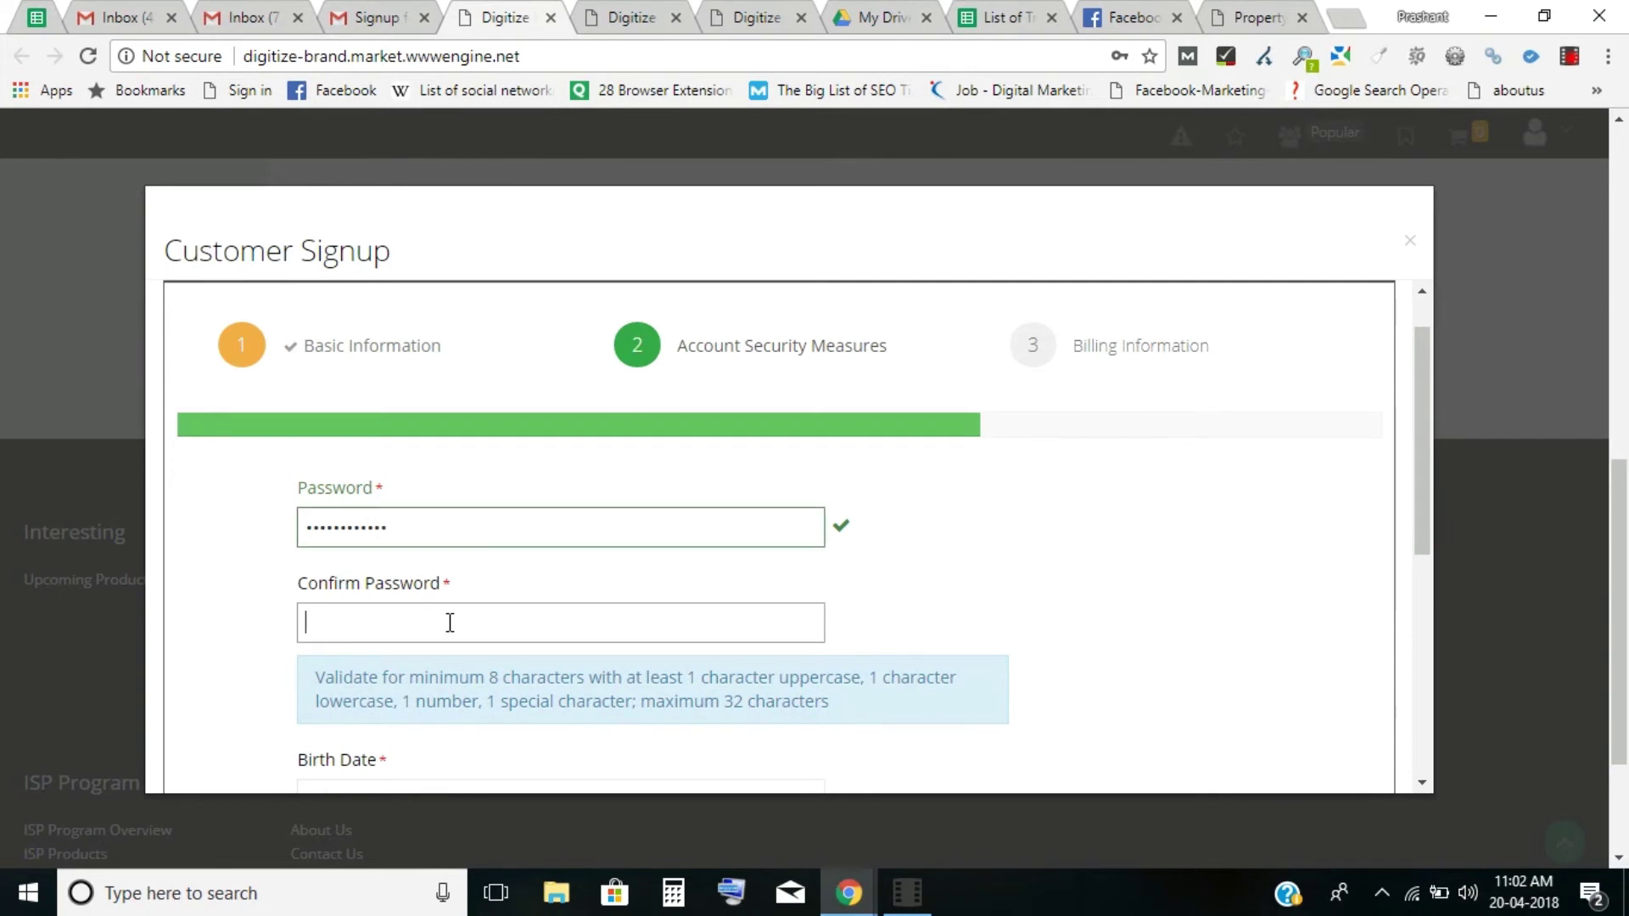
{"action": "type", "text": "••••••••••••"}
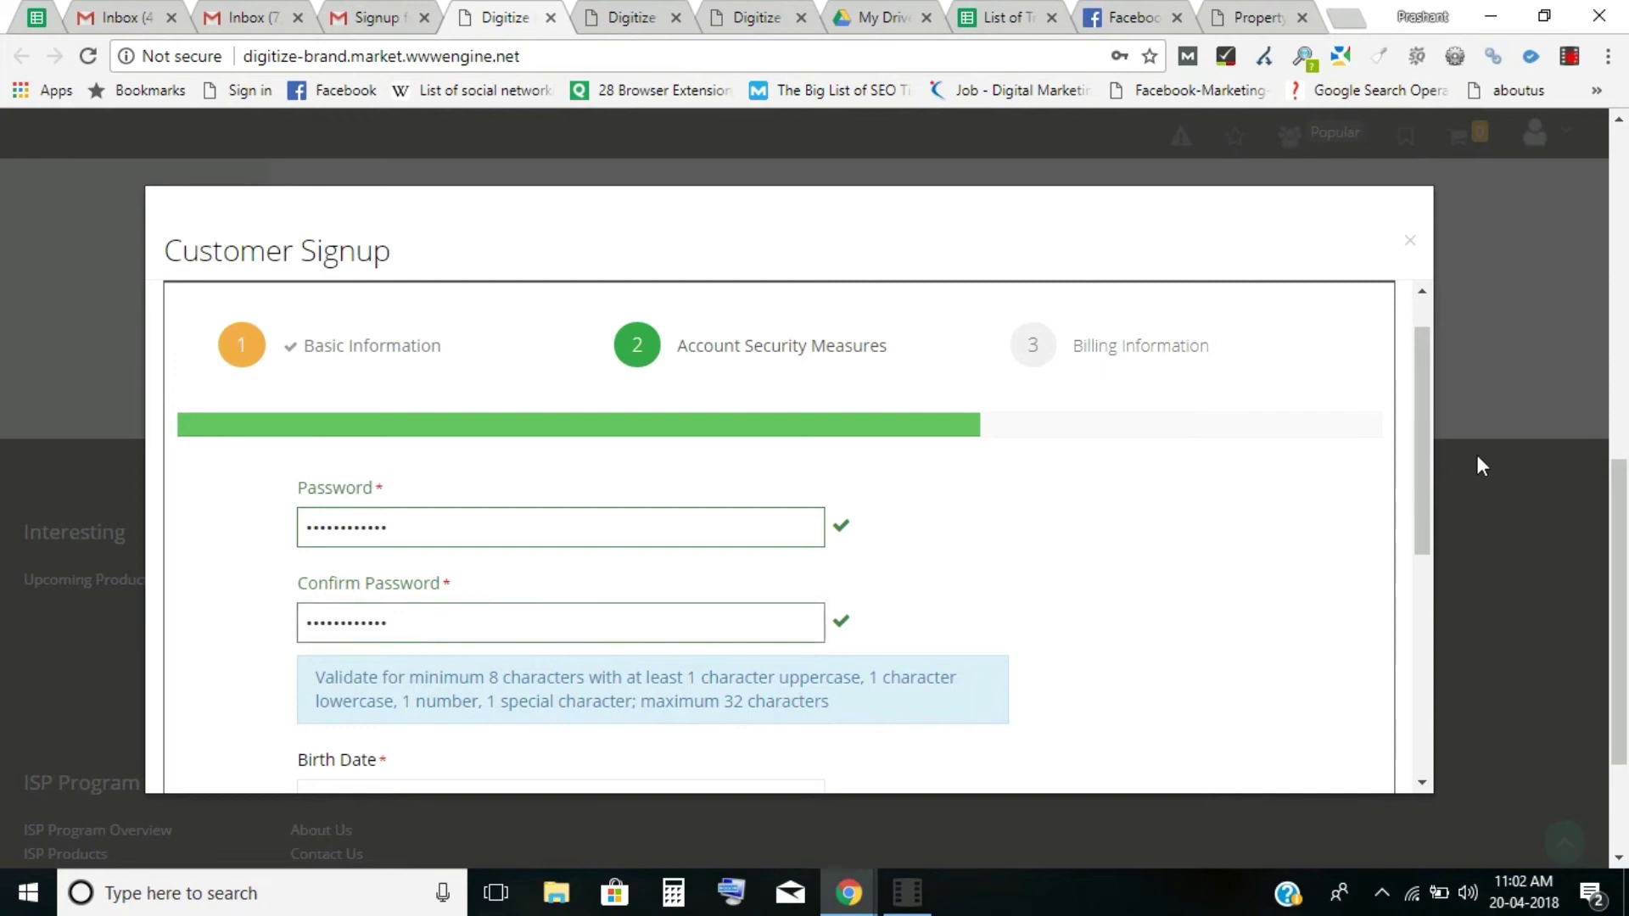
Set birth date 04/20/2018, enter the Call-in PIN, and continue to Billing Information.
{"action": "left_click_drag", "start_coordinate": [1425, 477], "coordinate": [1430, 637]}
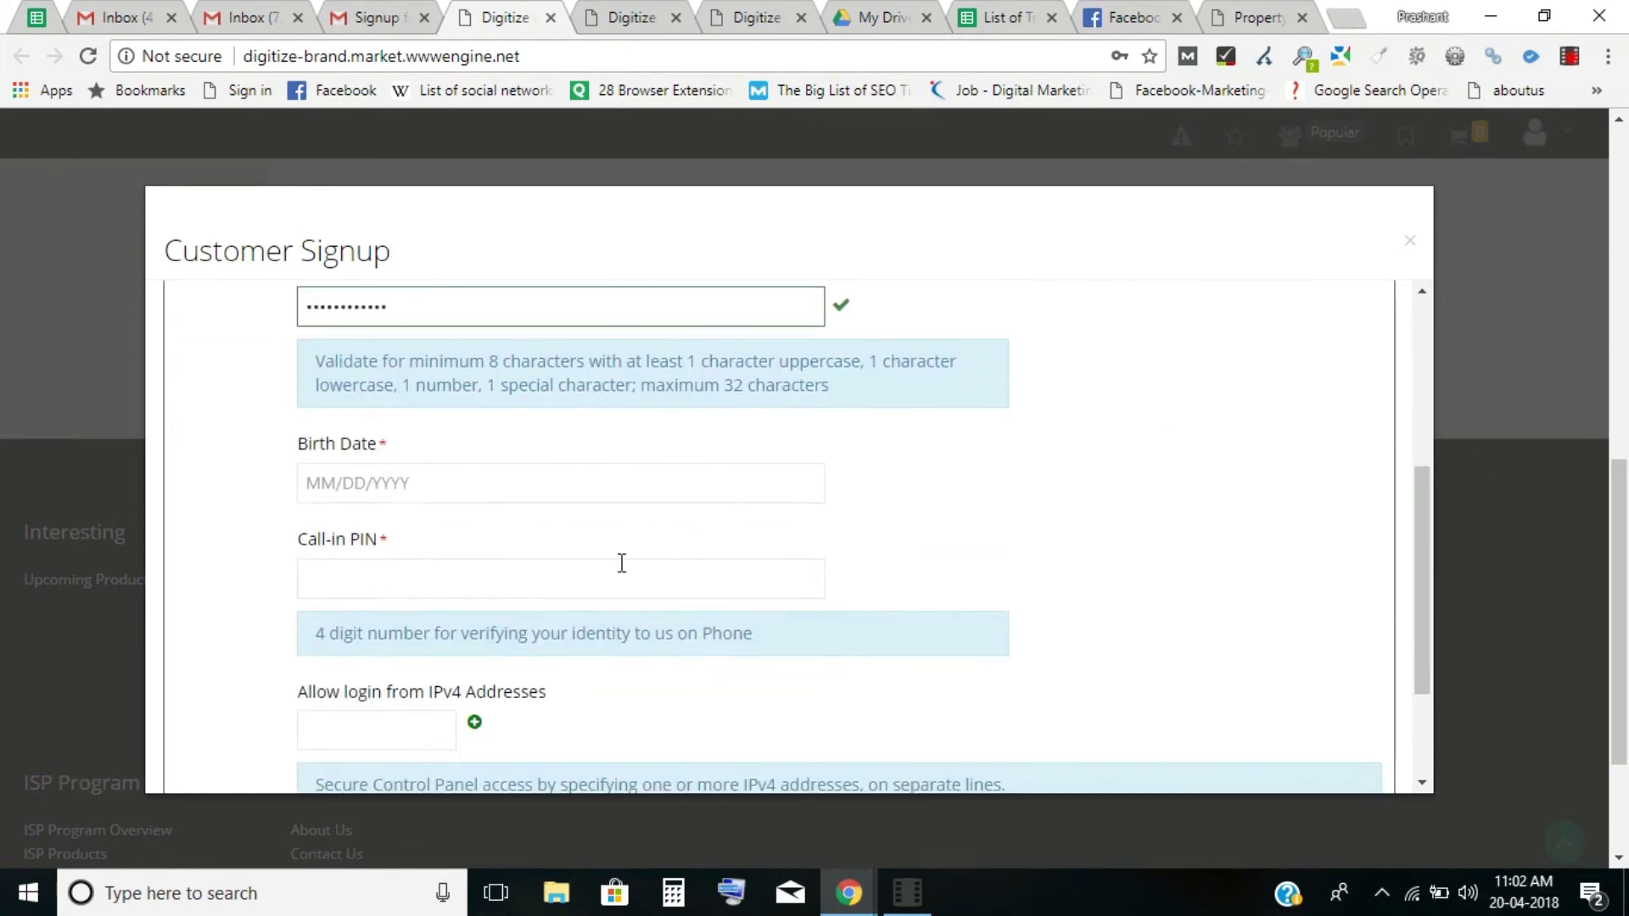
{"action": "left_click", "coordinate": [381, 481]}
{"action": "left_click", "coordinate": [501, 711]}
{"action": "left_click", "coordinate": [529, 580]}
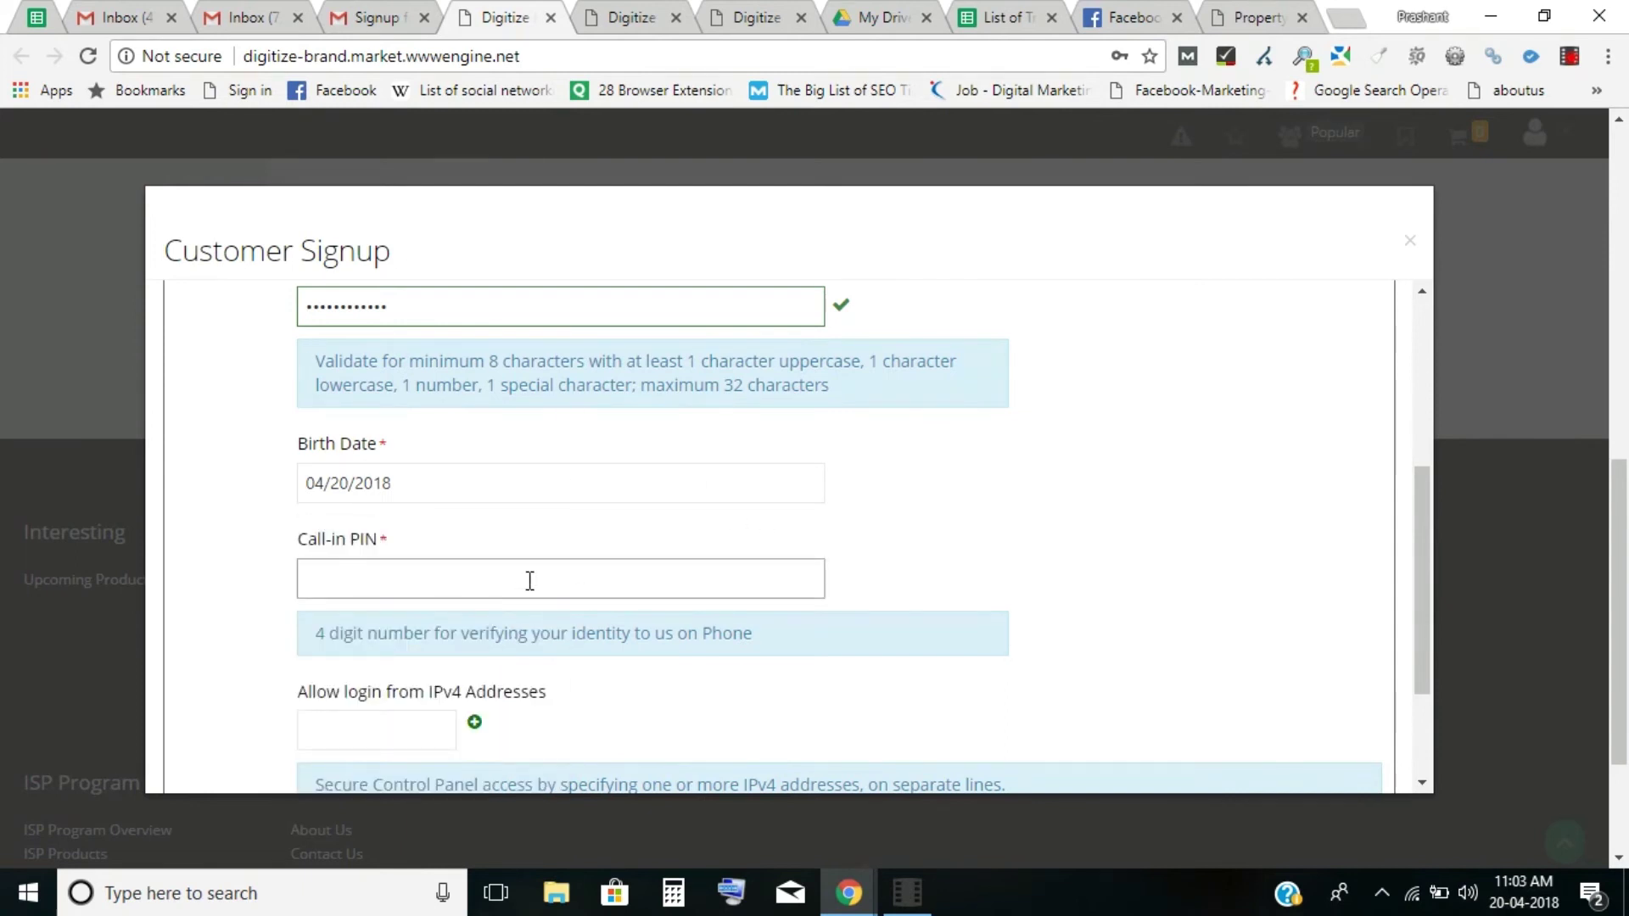
{"action": "type", "text": "1234"}
{"action": "scroll", "coordinate": [1417, 510], "scroll_direction": "down", "scroll_amount": 2}
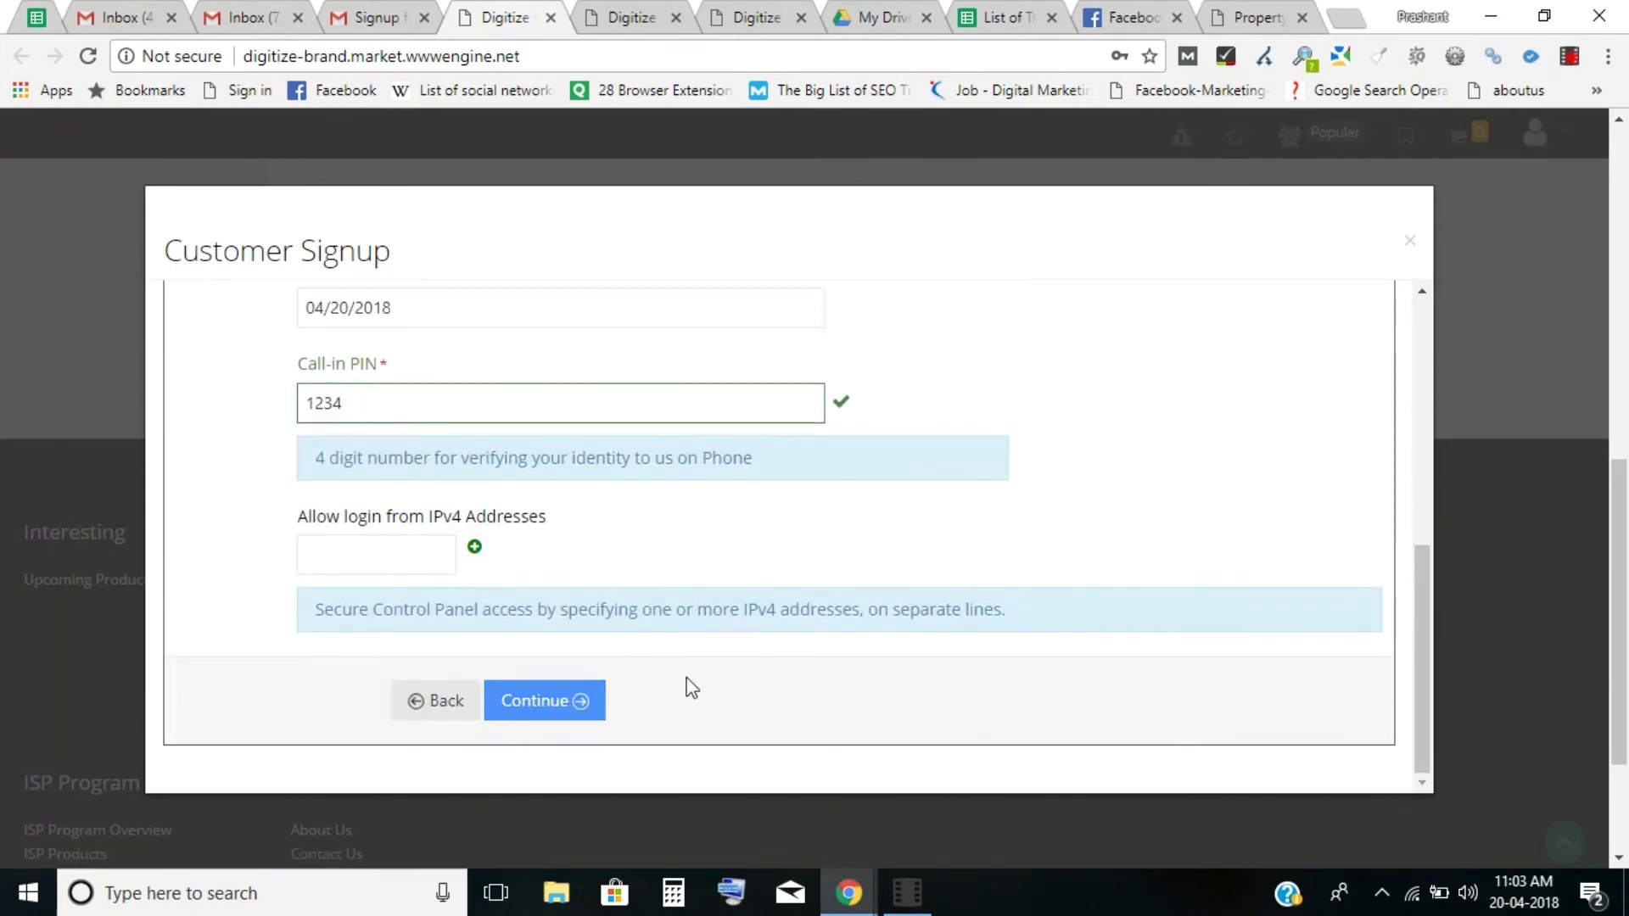
{"action": "left_click", "coordinate": [577, 701]}
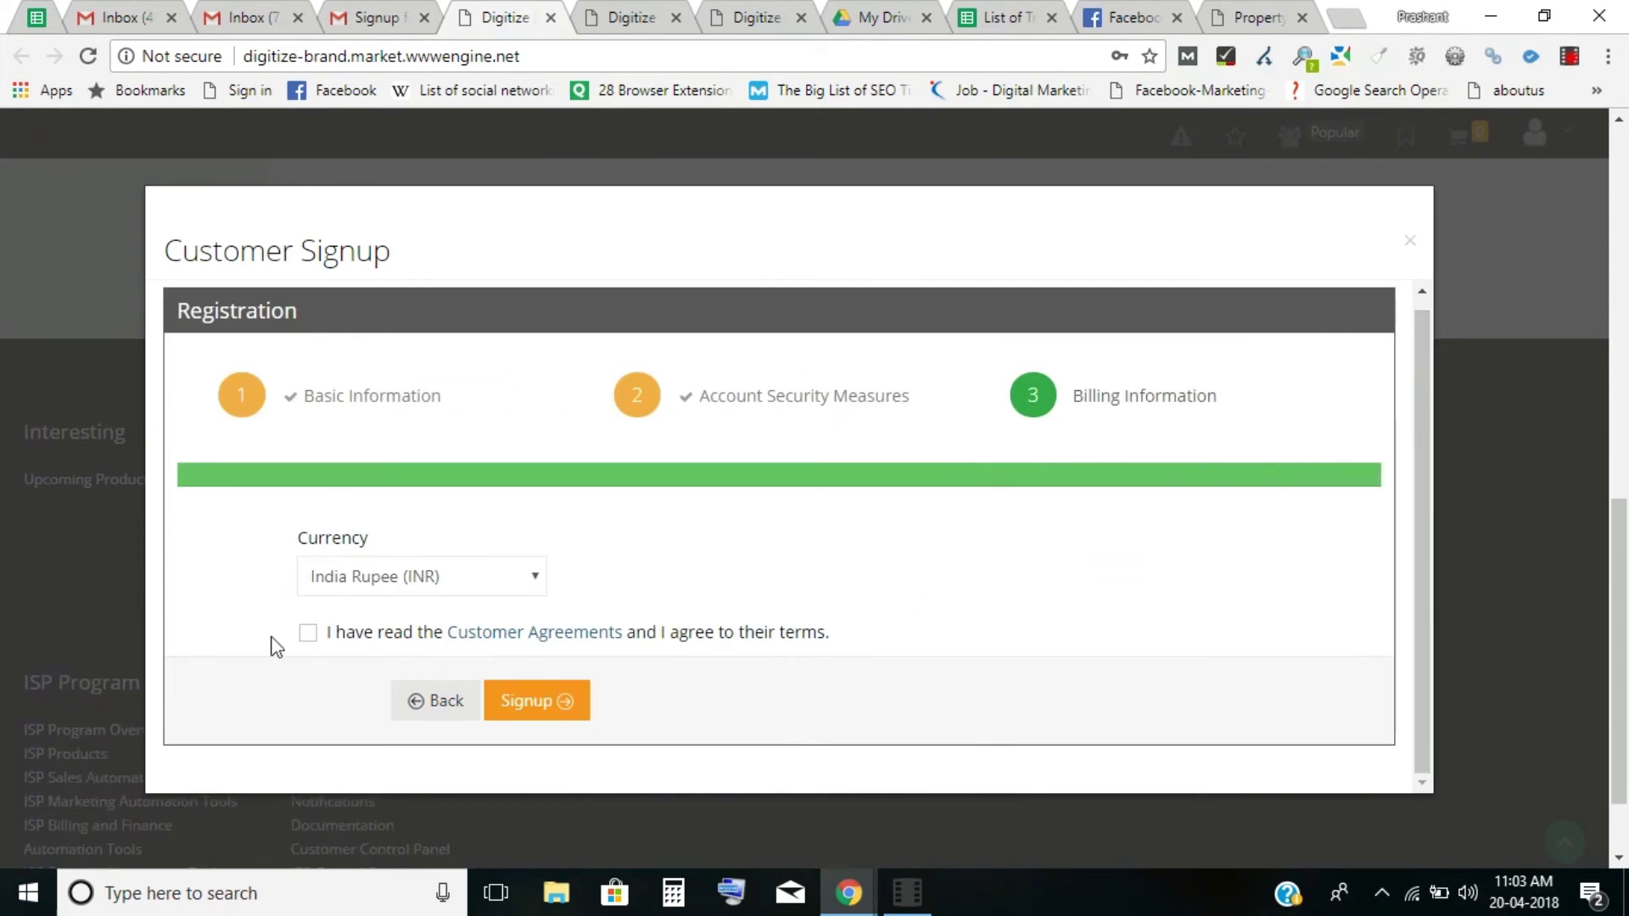
Accept the Customer Agreements and submit the signup.
{"action": "left_click", "coordinate": [310, 633]}
{"action": "left_click", "coordinate": [552, 715]}
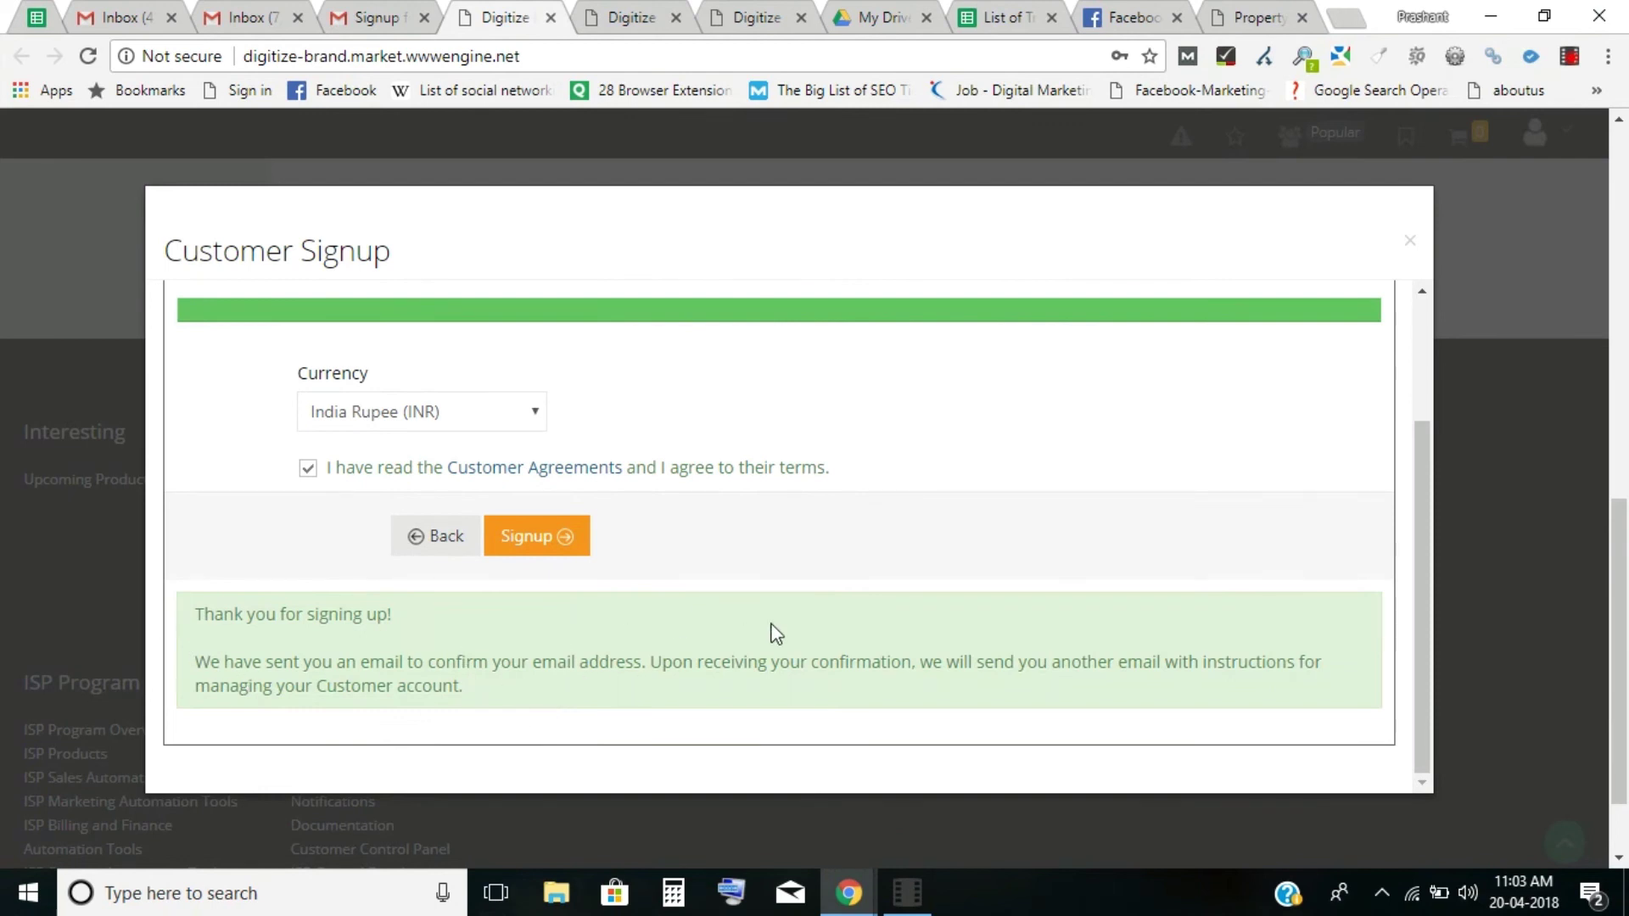
In Gmail, check Spam, then return to Inbox and refresh until the activation email arrives.
{"action": "left_click", "coordinate": [373, 17]}
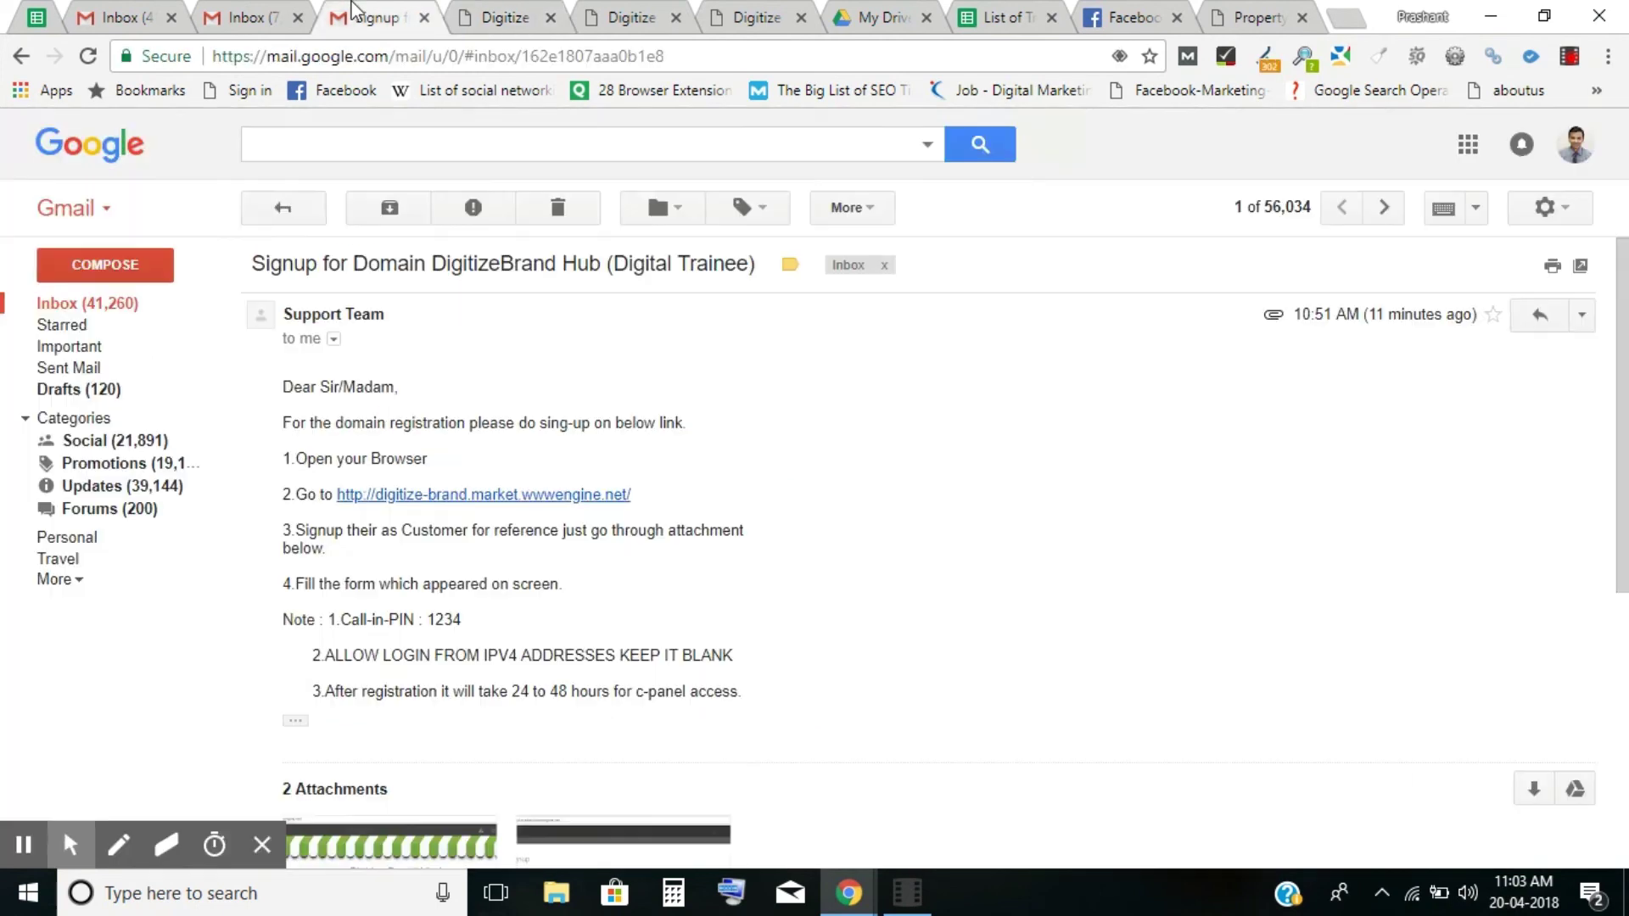
{"action": "left_click", "coordinate": [122, 305]}
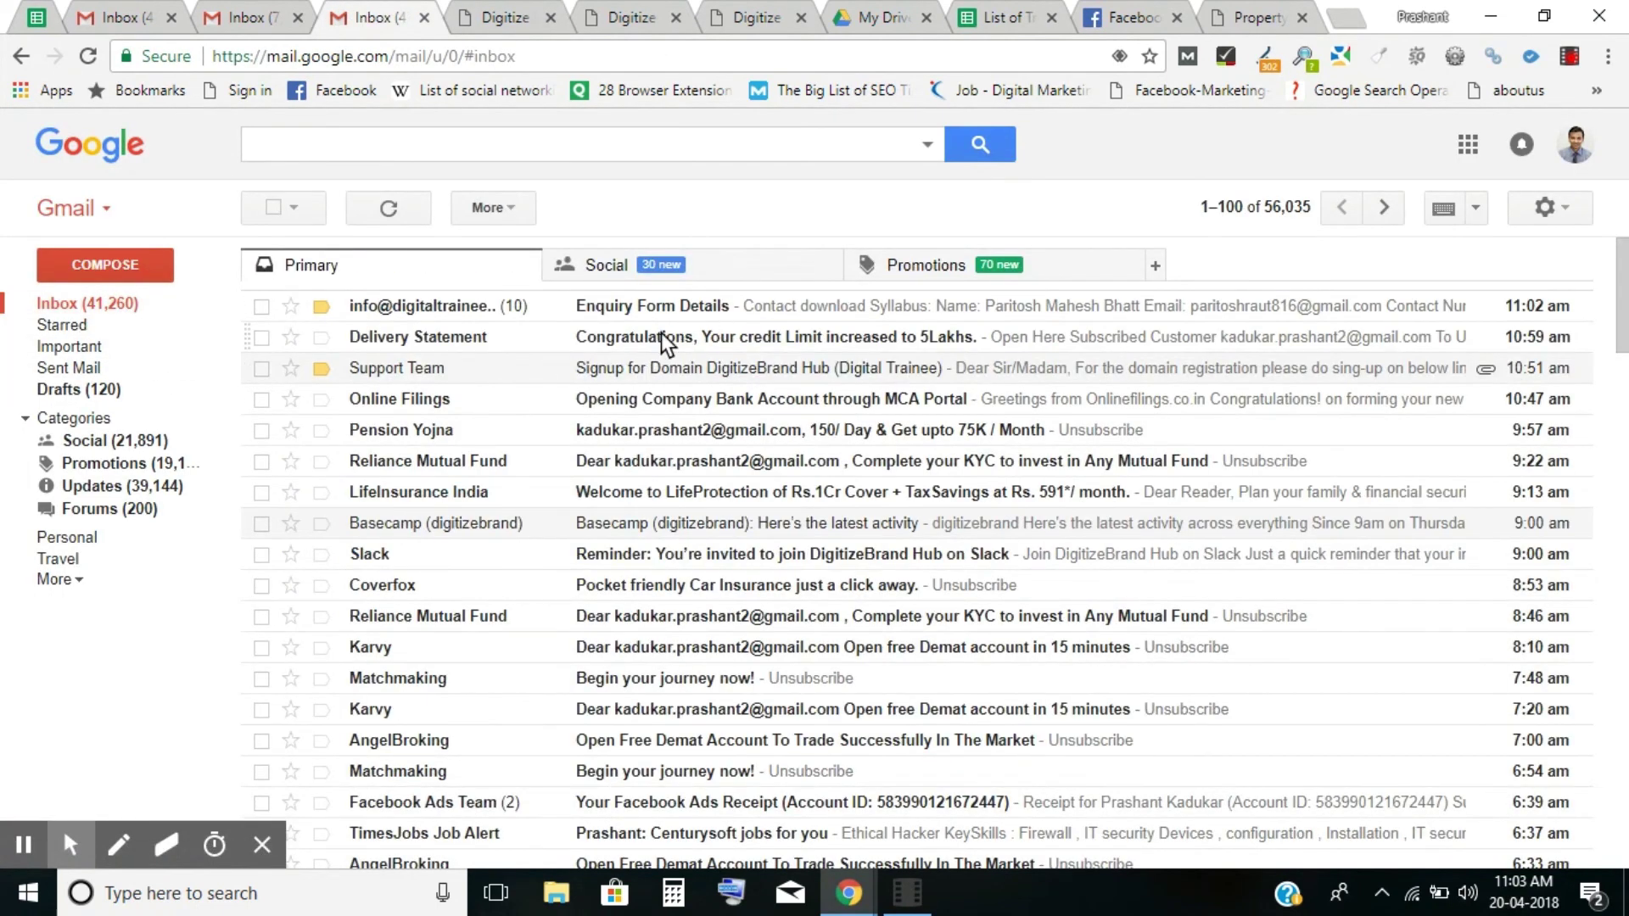
{"action": "left_click", "coordinate": [58, 579]}
{"action": "left_click", "coordinate": [84, 657]}
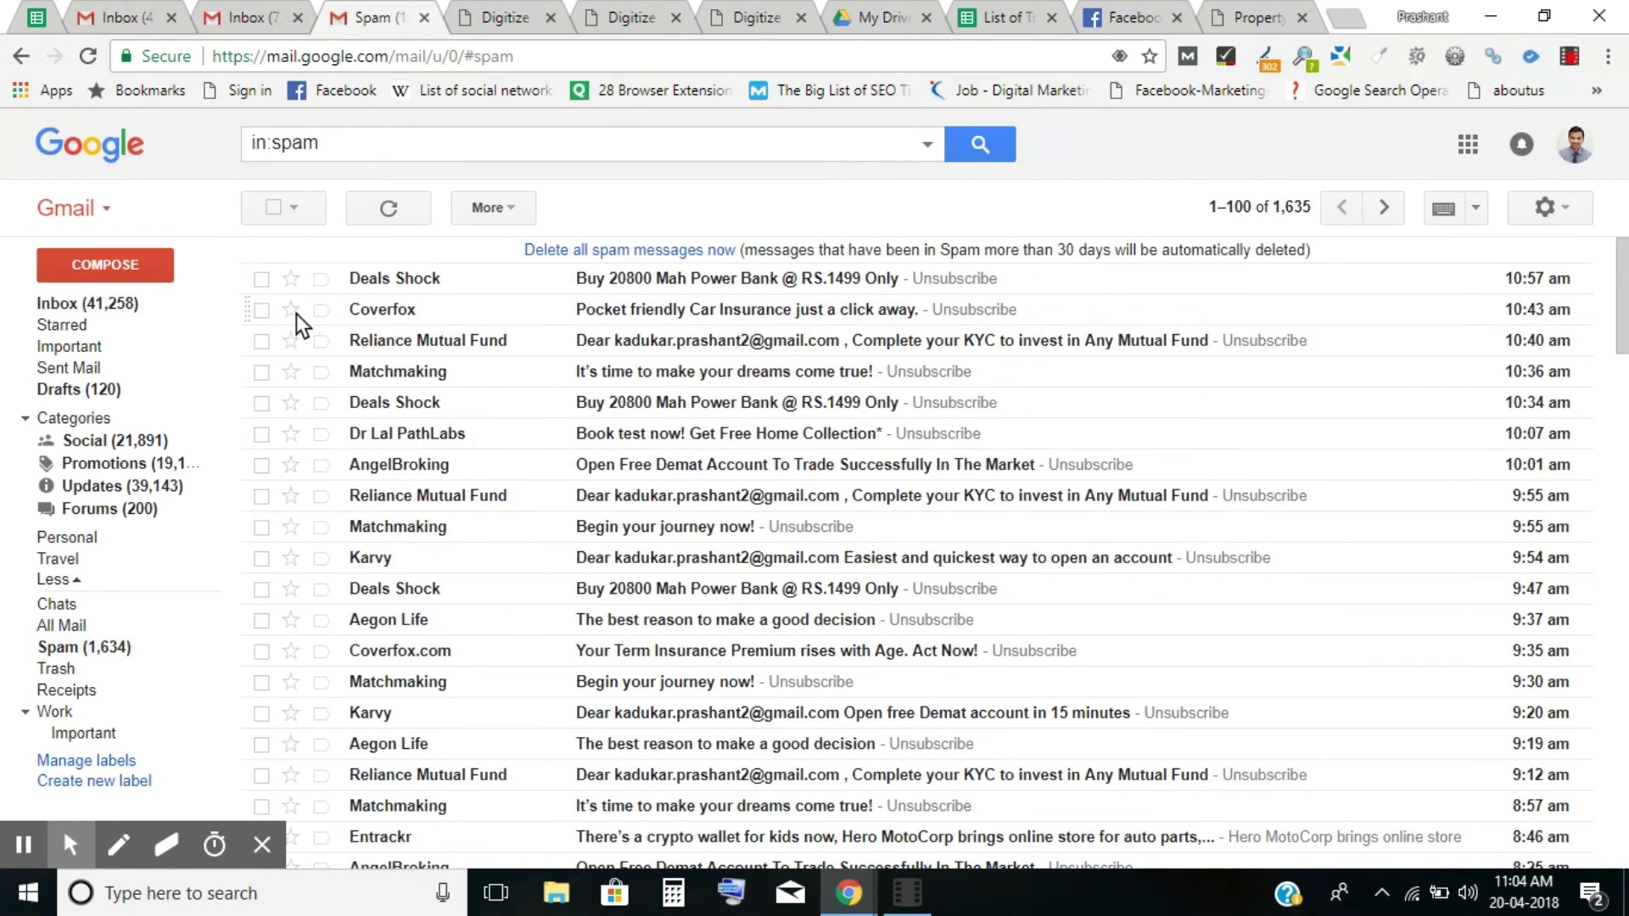
{"action": "left_click", "coordinate": [68, 304]}
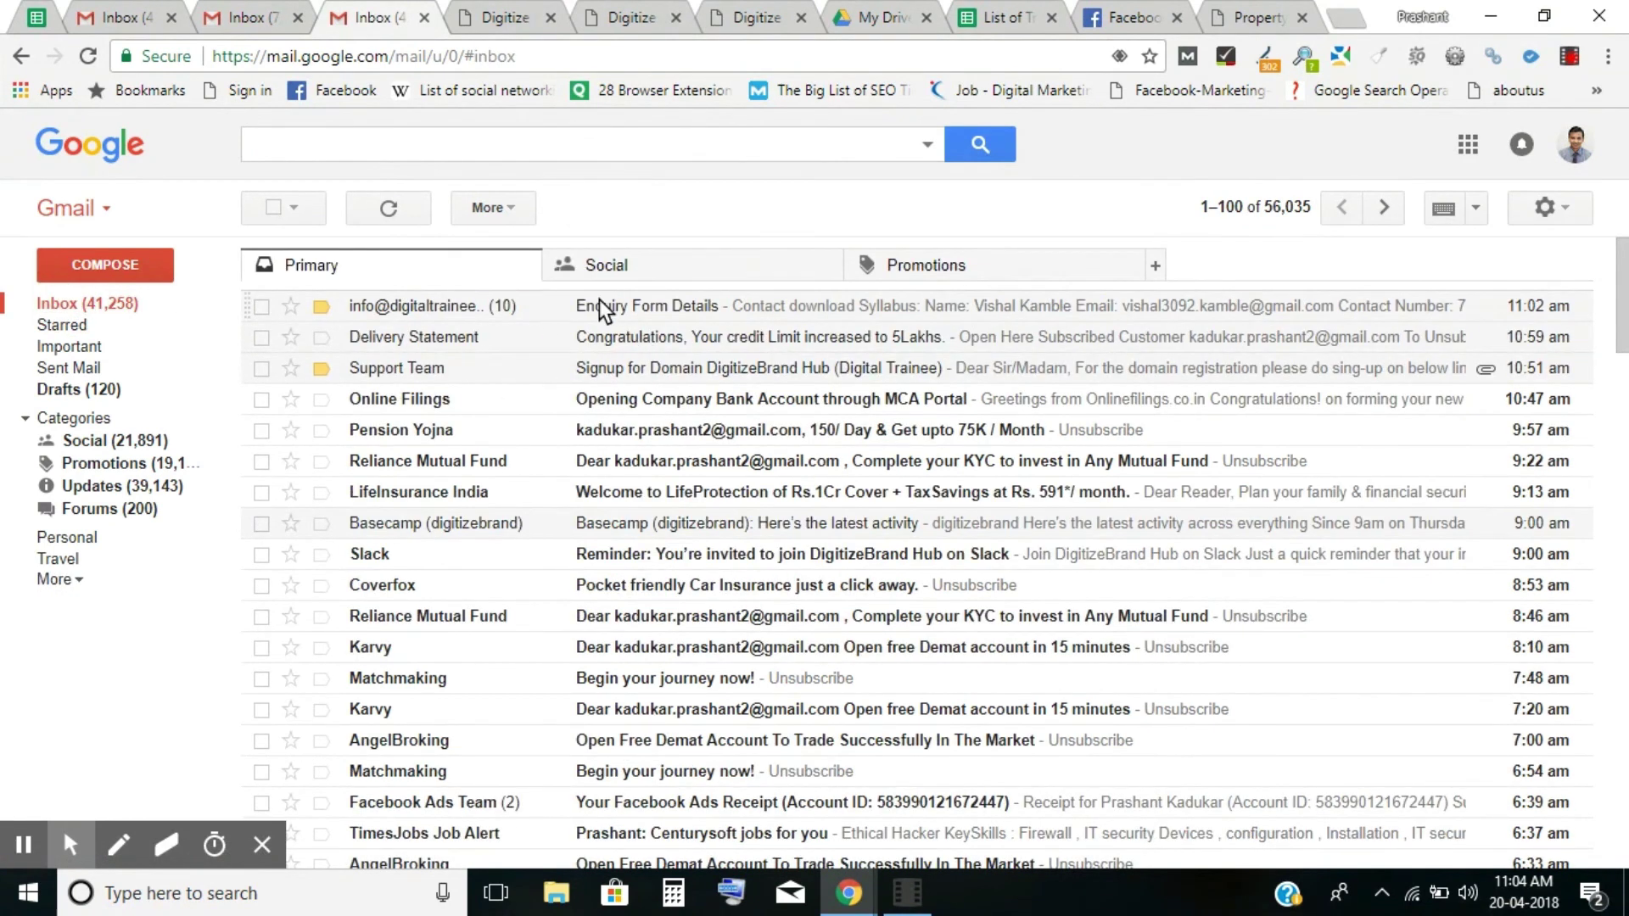
{"action": "left_click", "coordinate": [421, 207]}
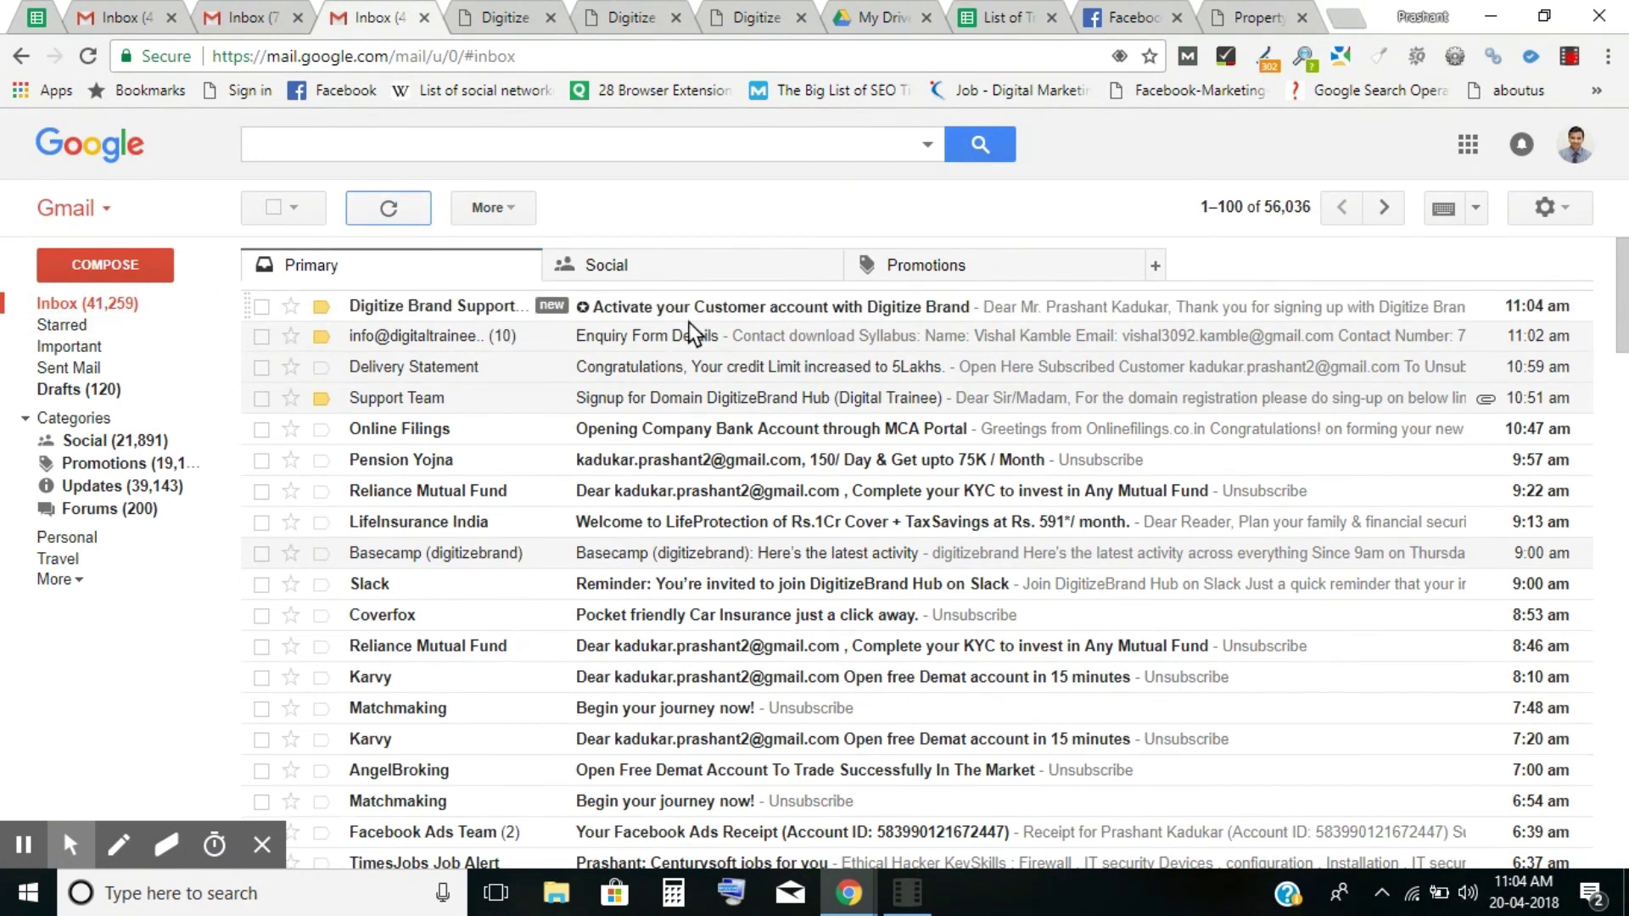
Open the 'Activate your Customer account' email and follow its activation link.
{"action": "left_click", "coordinate": [871, 310]}
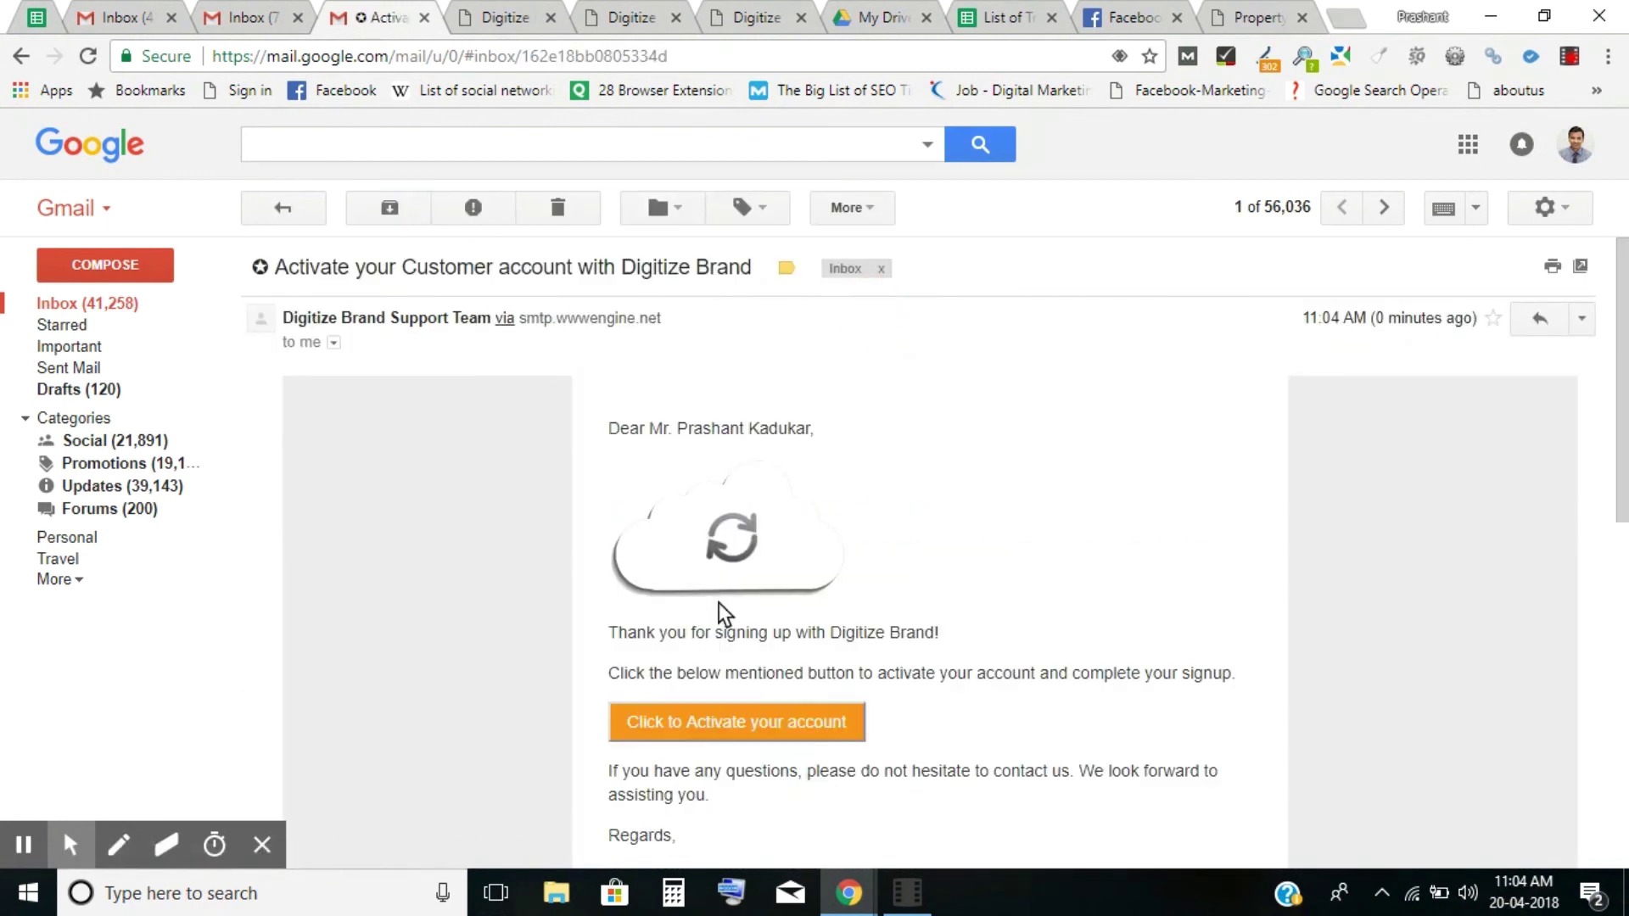
{"action": "left_click", "coordinate": [728, 737]}
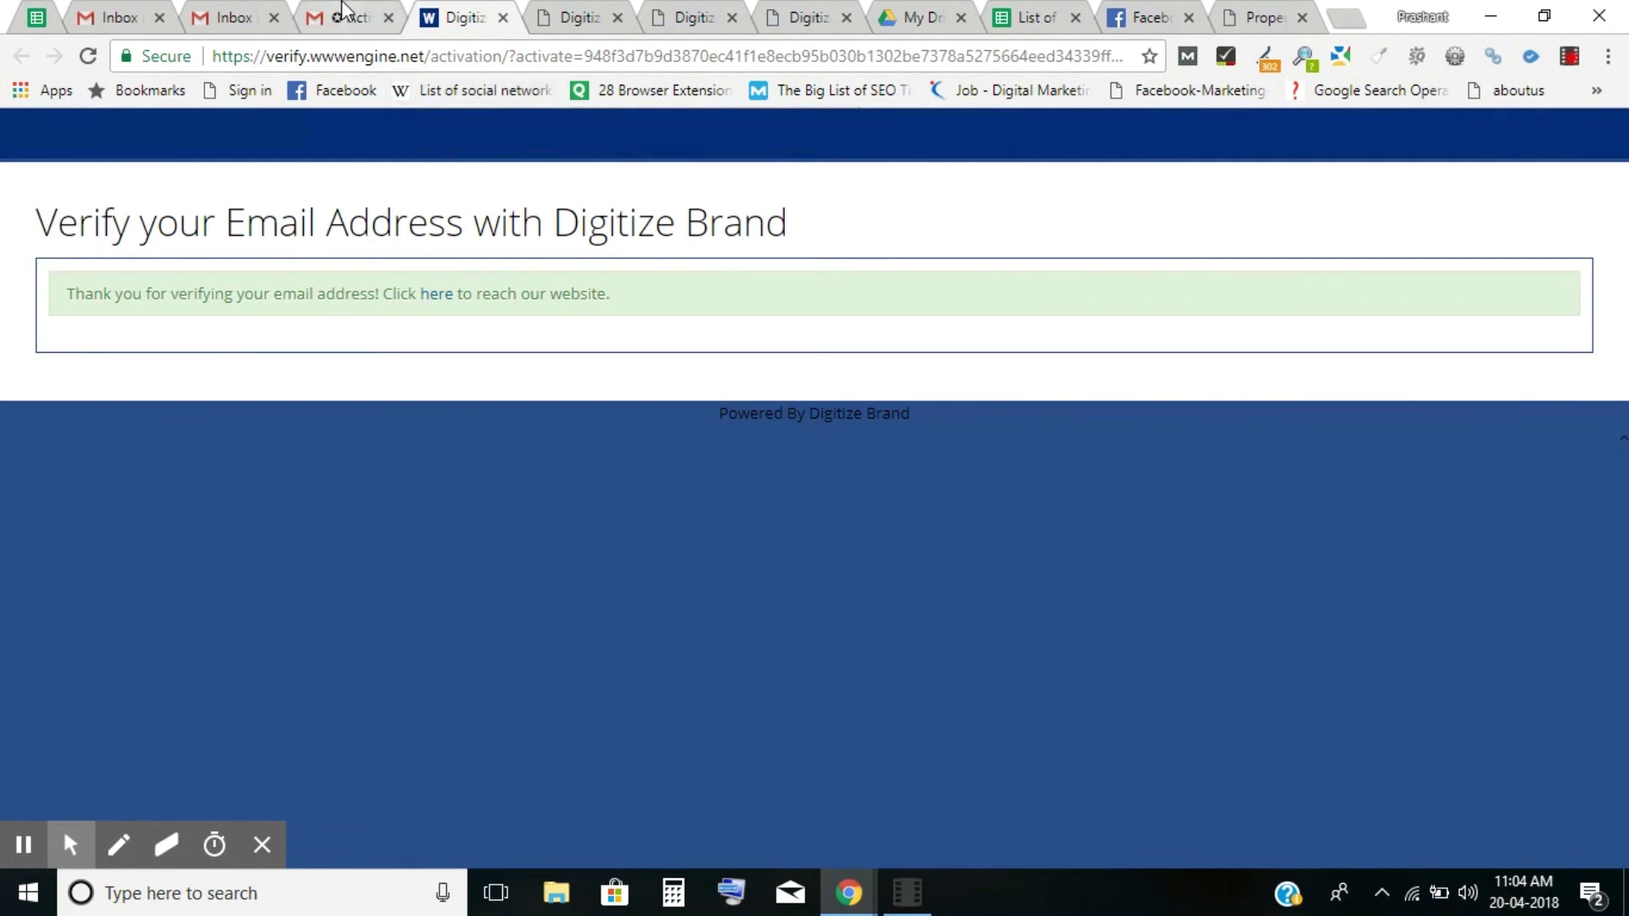
{"action": "left_click", "coordinate": [344, 15]}
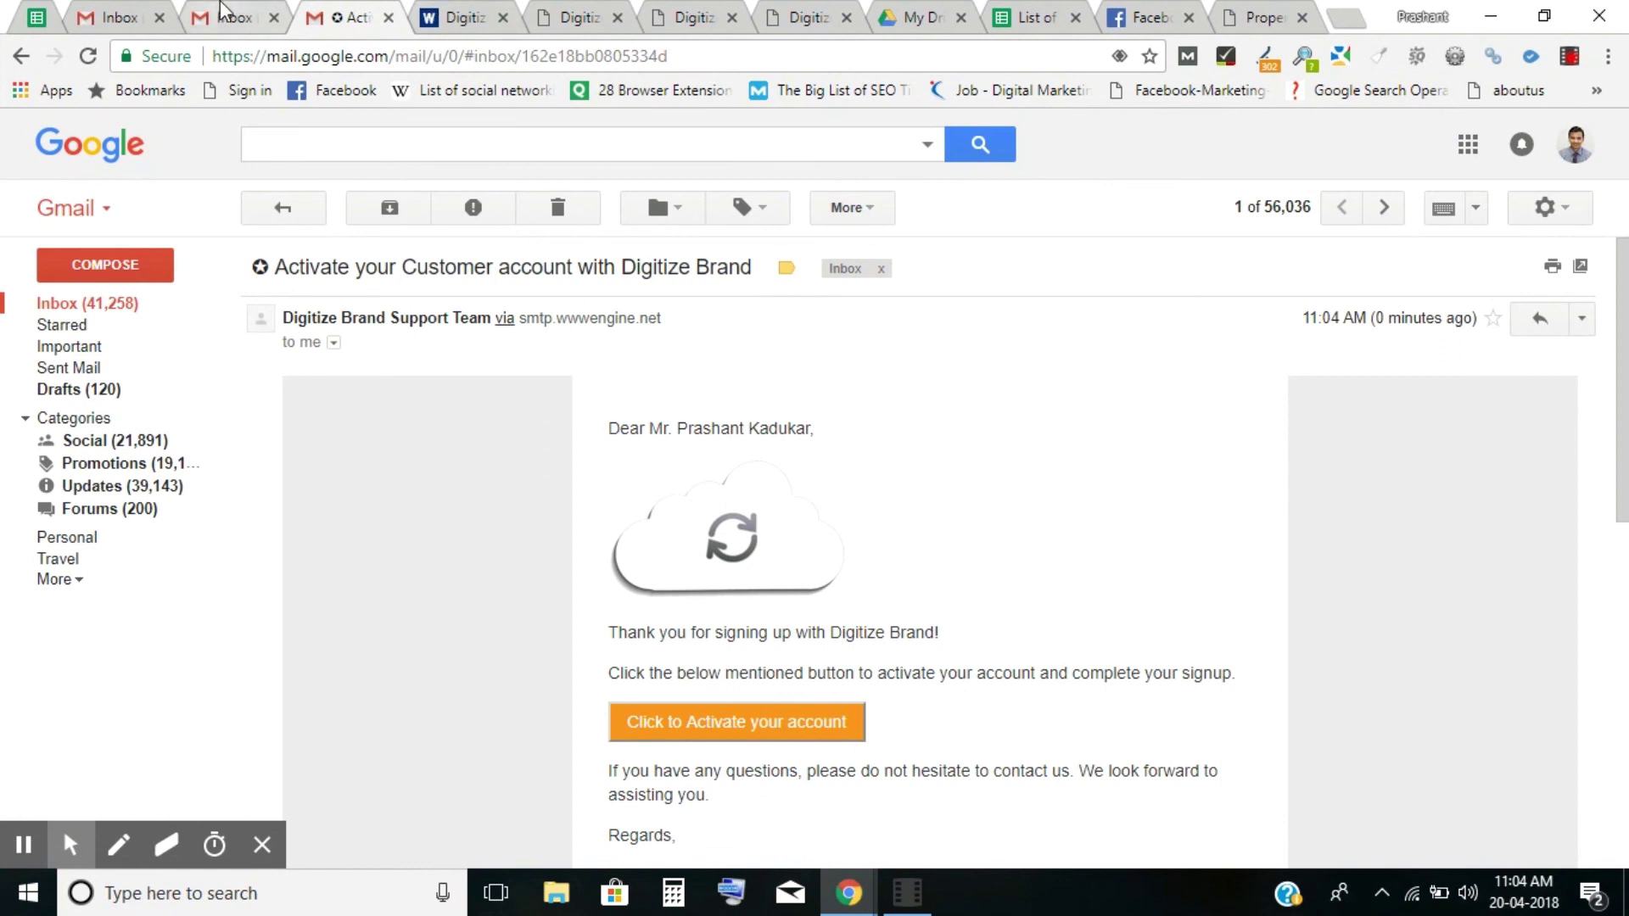